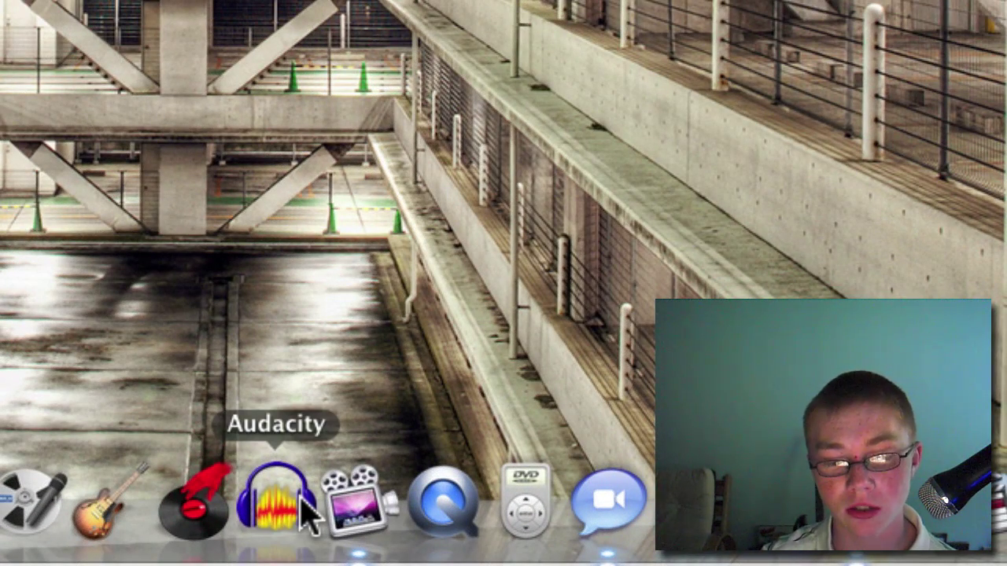
# Step: Launch Audacity from the Dock and drag its empty project window lower and to the right
pyautogui.click(303, 503)
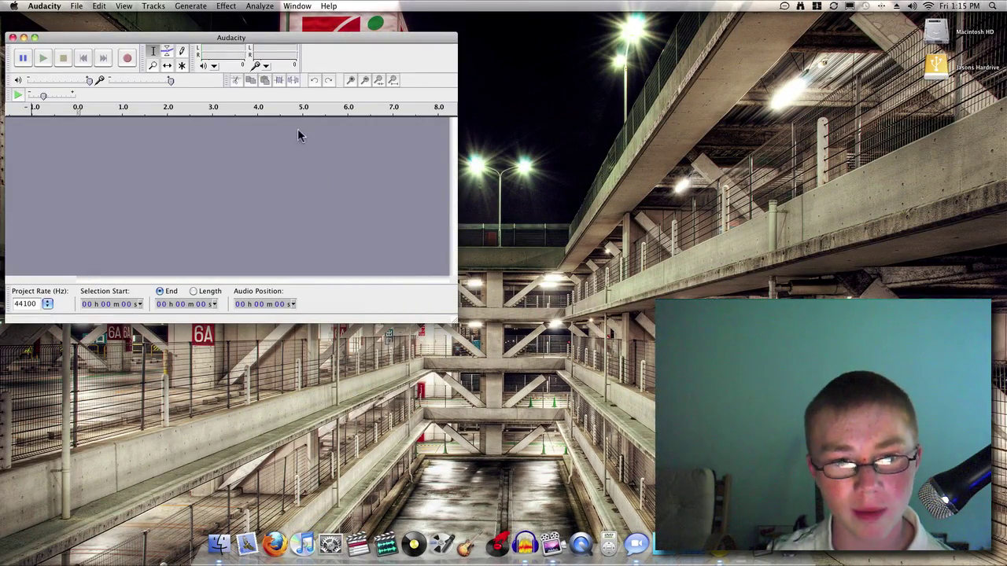
pyautogui.moveTo(241, 45); pyautogui.dragTo(484, 121)
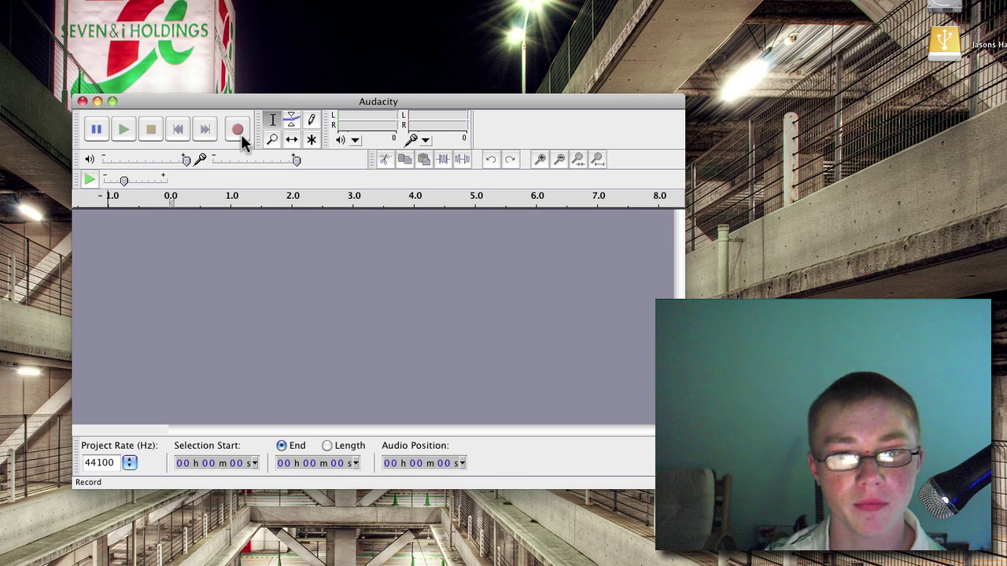
# Step: Record a roughly 5-second mono voice clip, then play it back twice before stopping
pyautogui.click(241, 134)
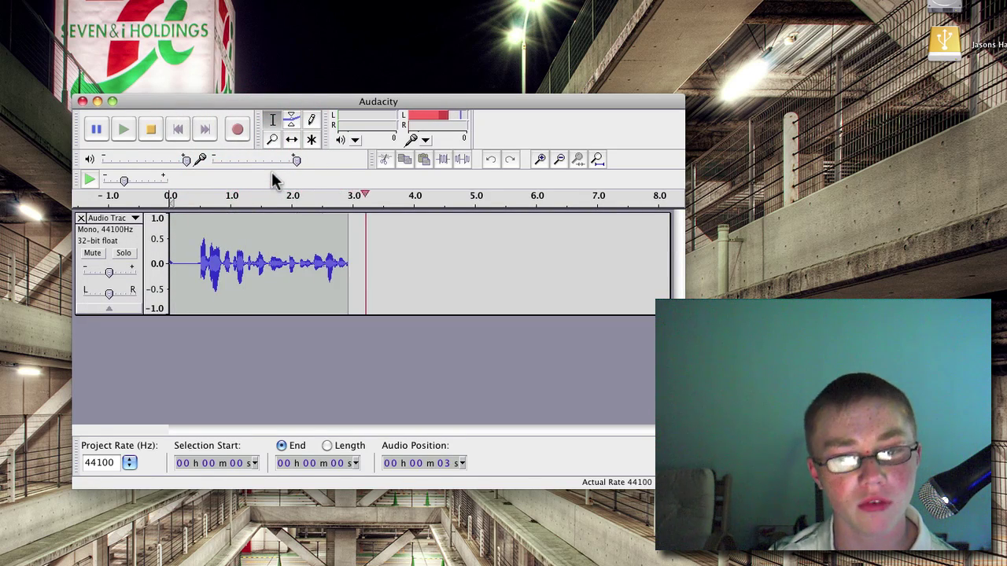
pyautogui.click(151, 129)
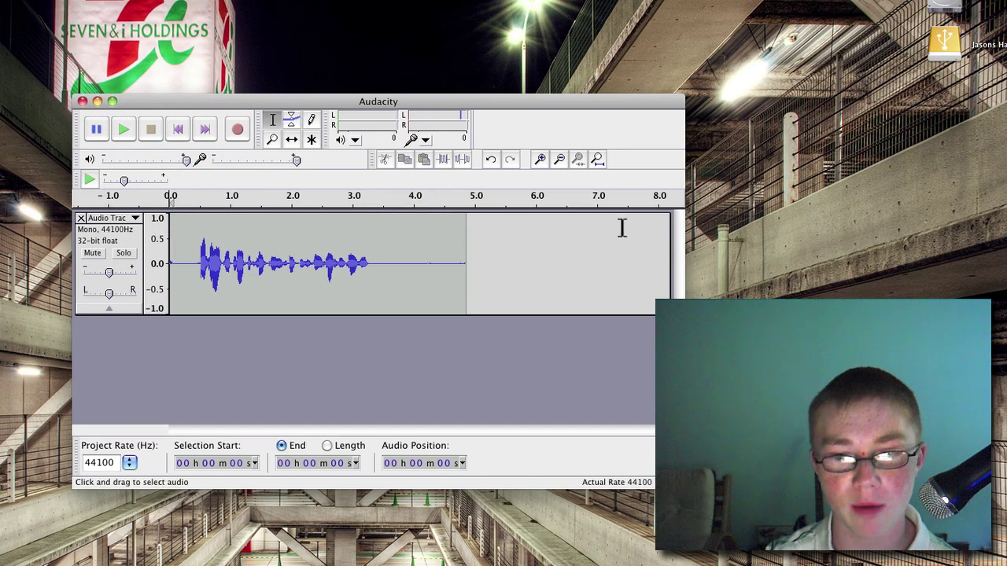
pyautogui.click(125, 130)
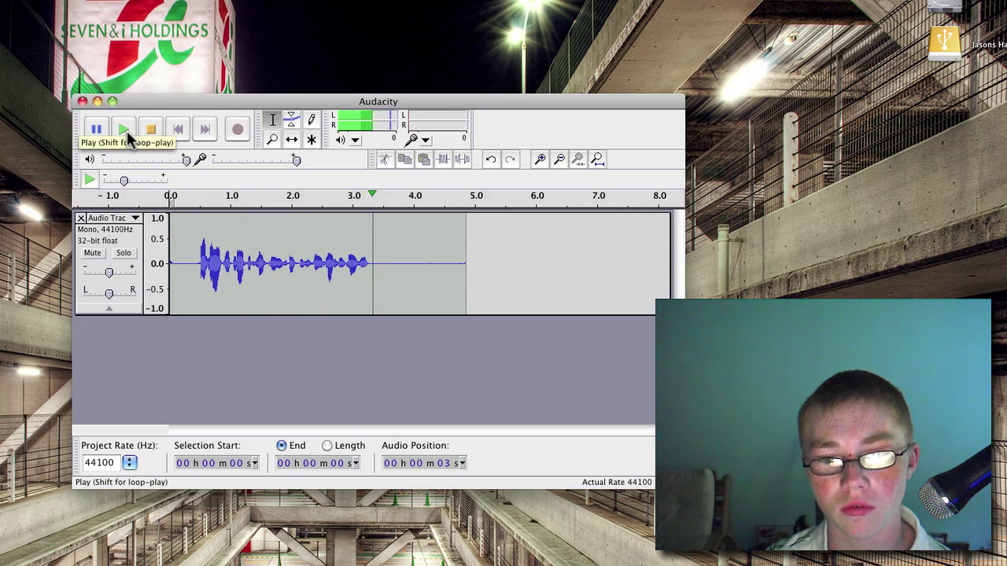
pyautogui.click(124, 130)
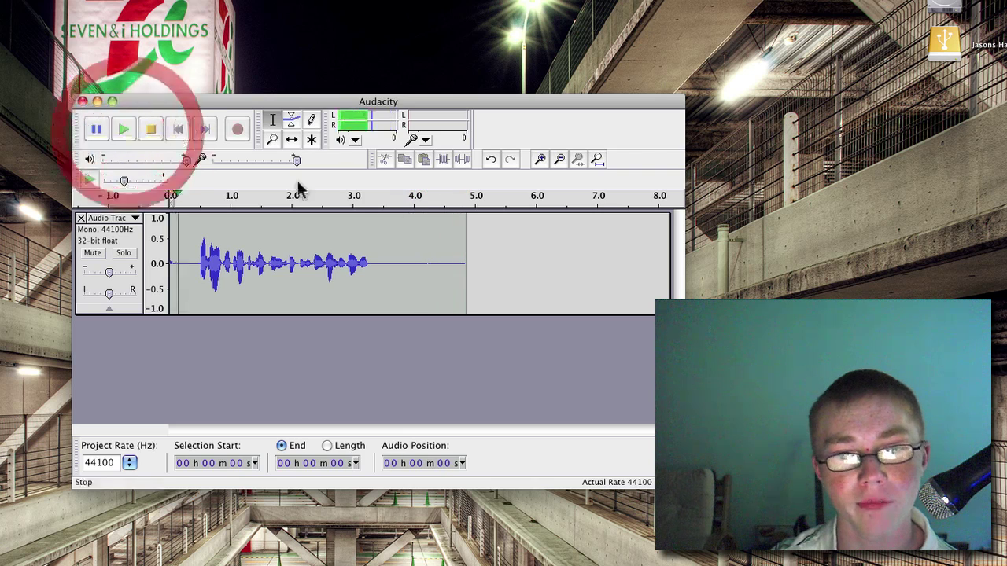
pyautogui.click(150, 129)
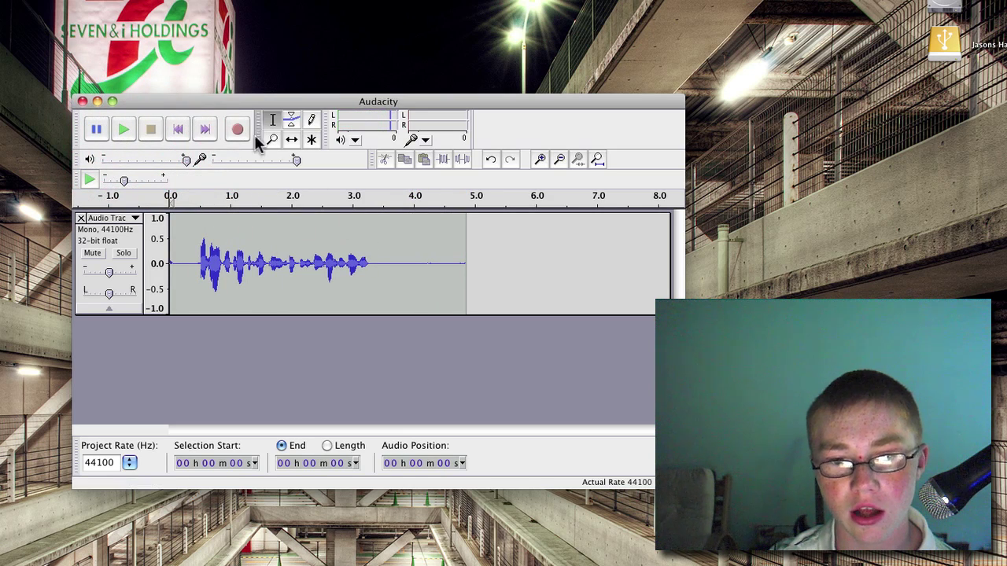
# Step: Select and cut the silent tail after the speech with the Selection tool
pyautogui.click(272, 119)
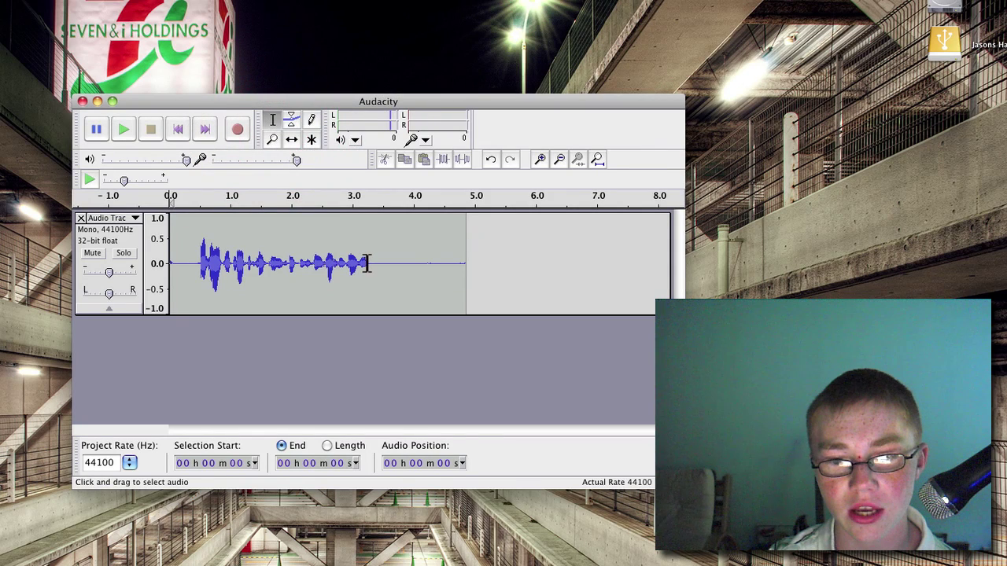
pyautogui.moveTo(369, 264); pyautogui.dragTo(484, 271)
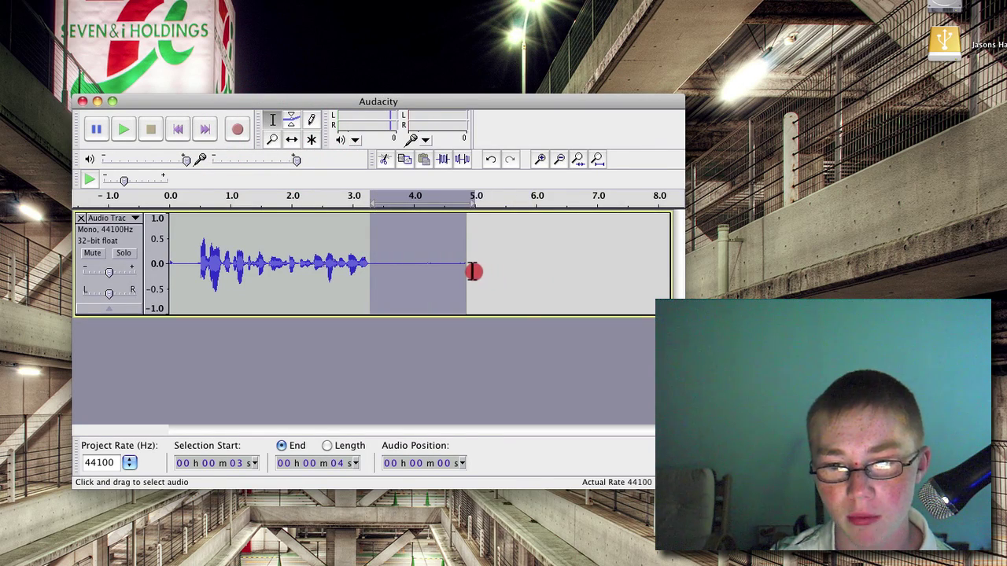
pyautogui.click(383, 160)
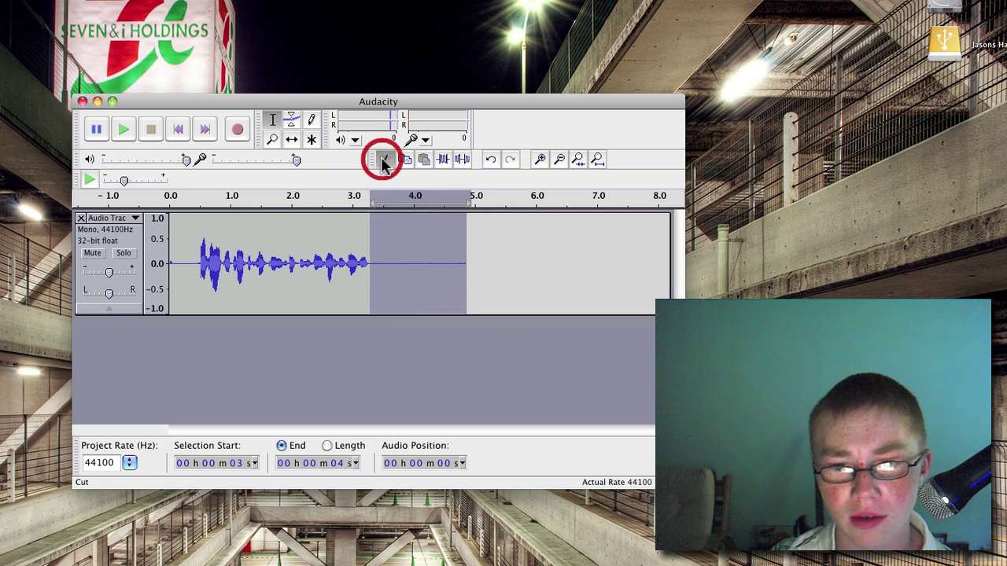
# Step: Replay the clip, then select and cut its silent first half-second
pyautogui.click(173, 206)
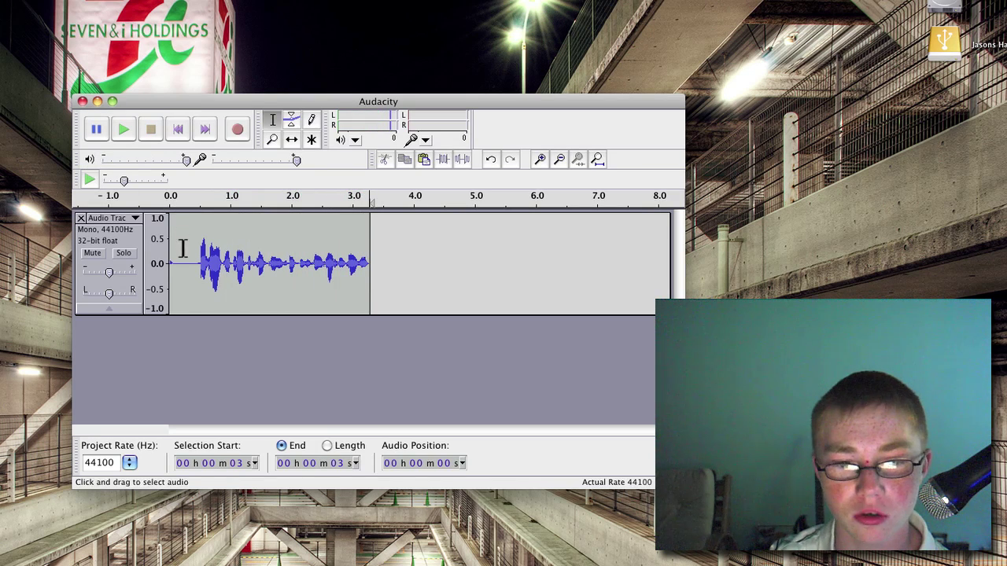
pyautogui.click(170, 203)
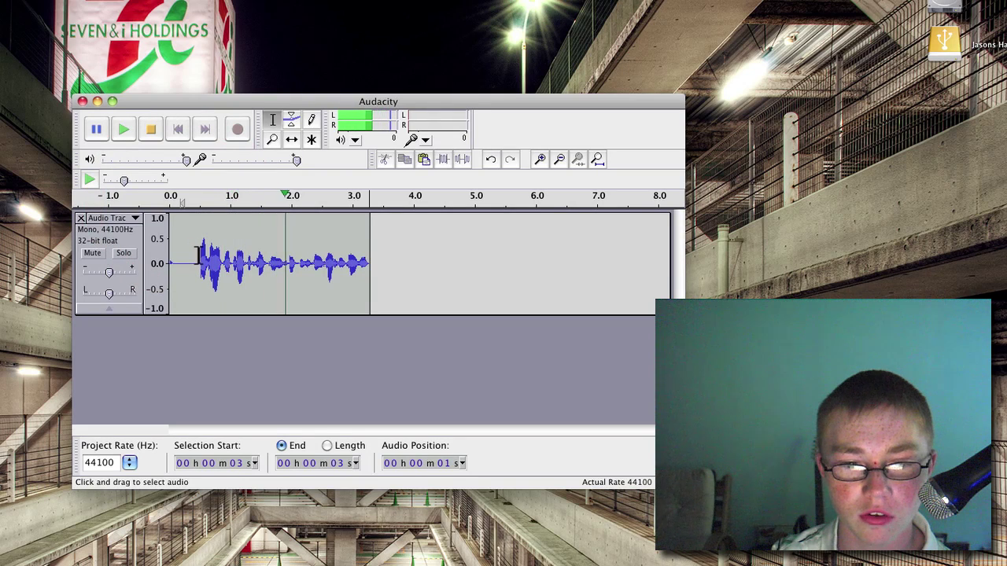
pyautogui.moveTo(199, 258); pyautogui.dragTo(153, 264)
pyautogui.click(384, 161)
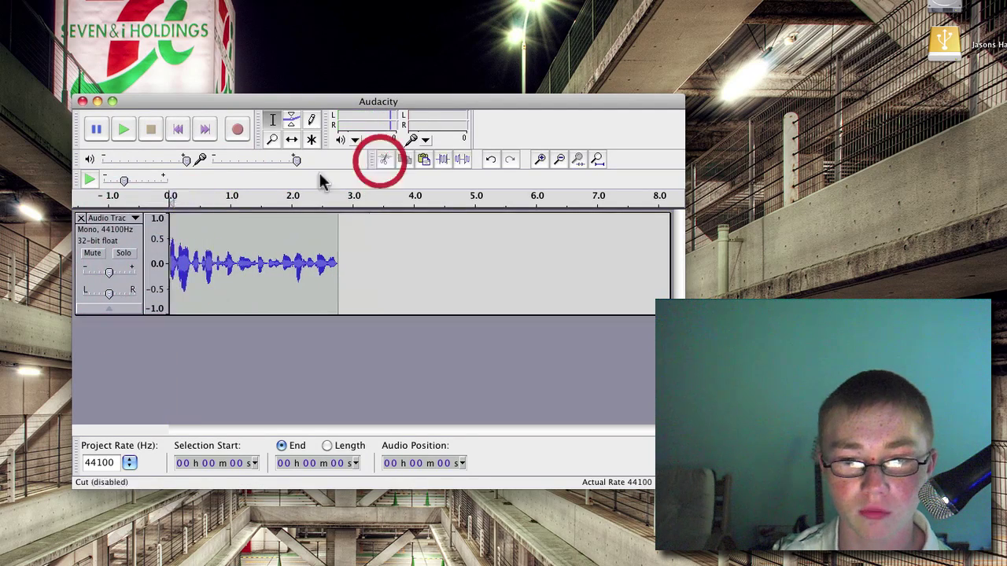
pyautogui.click(131, 130)
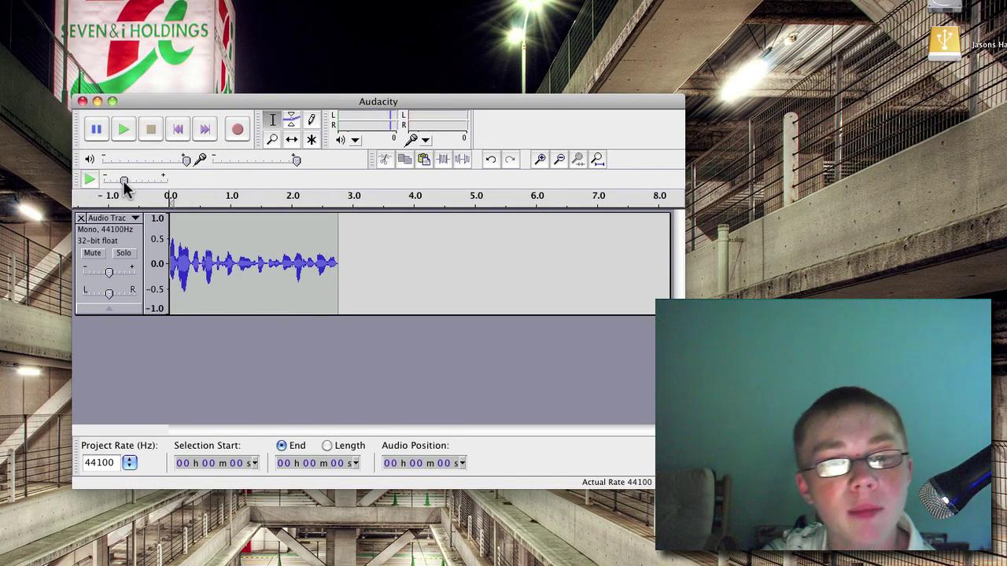
pyautogui.moveTo(124, 180); pyautogui.dragTo(131, 180)
pyautogui.click(89, 181)
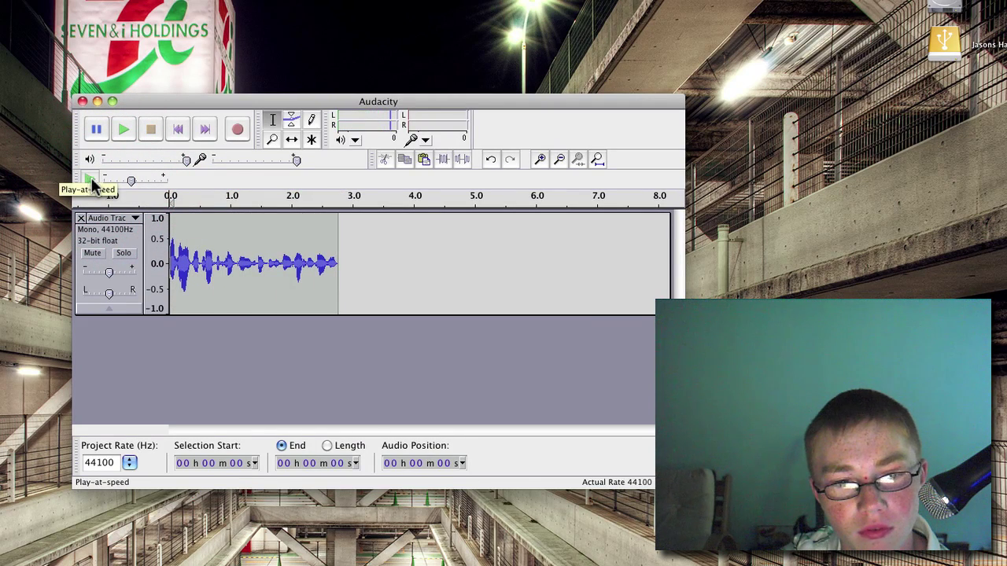
pyautogui.click(119, 180)
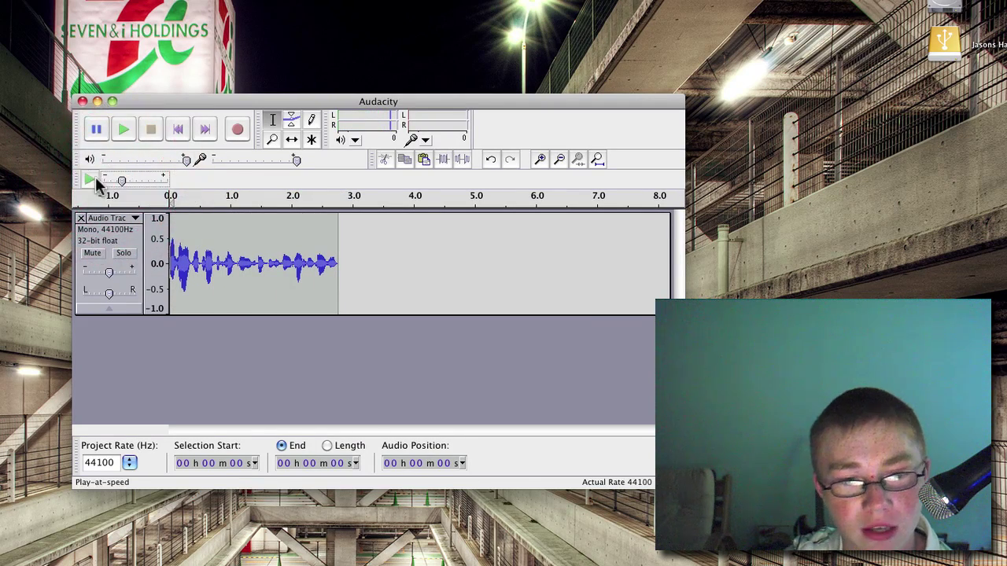
pyautogui.click(94, 180)
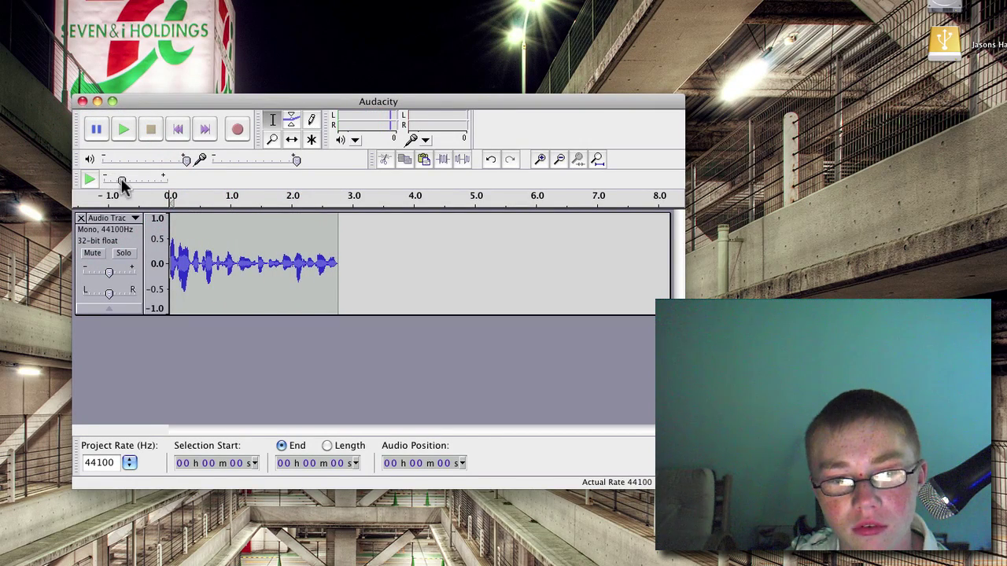
pyautogui.moveTo(121, 179); pyautogui.dragTo(112, 181)
pyautogui.click(86, 179)
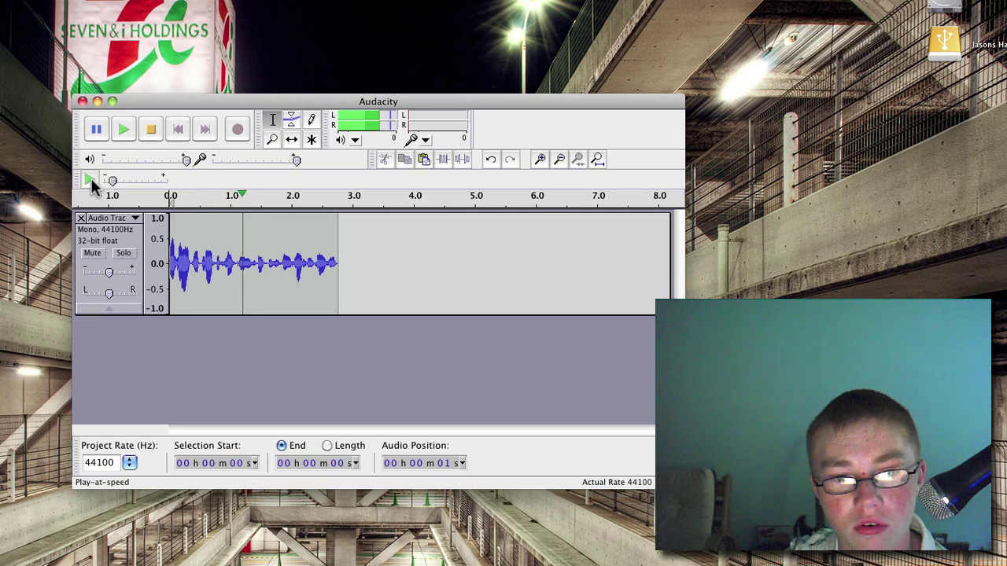
pyautogui.moveTo(112, 181); pyautogui.dragTo(116, 182)
pyautogui.click(87, 181)
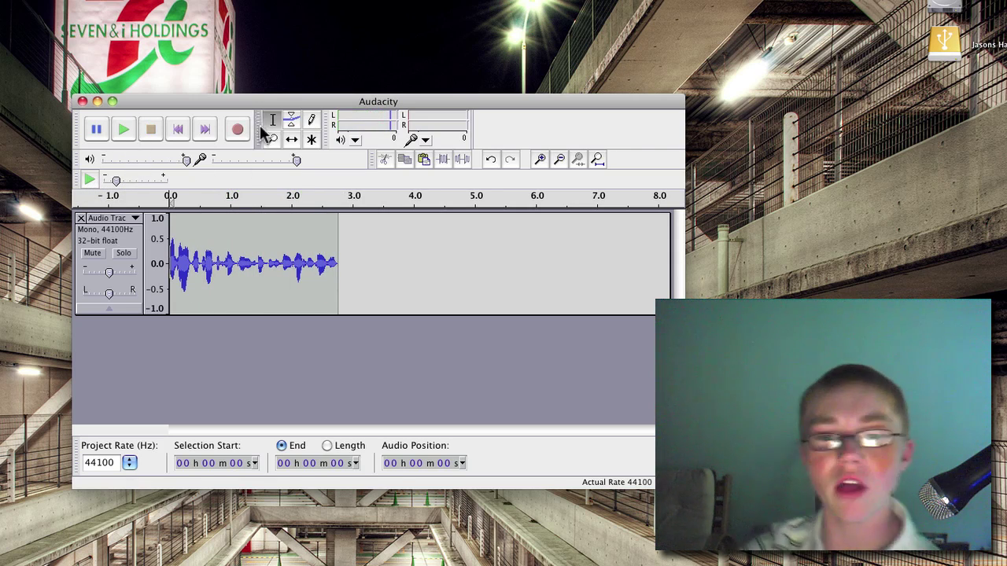
# Step: Switch to the Time Shift tool, zoom the amplitude scale, and zoom the timeline out twice
pyautogui.click(291, 141)
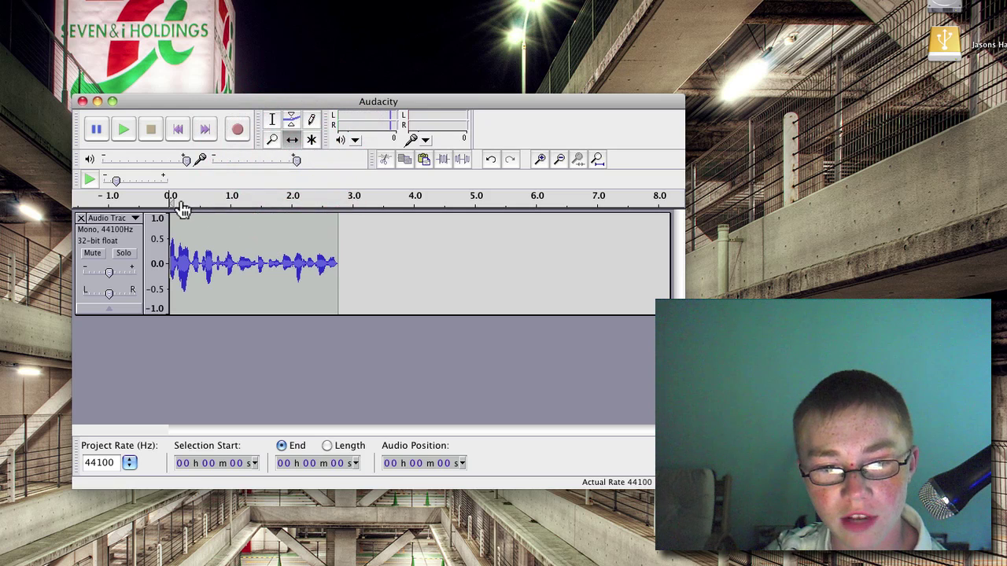
pyautogui.click(271, 203)
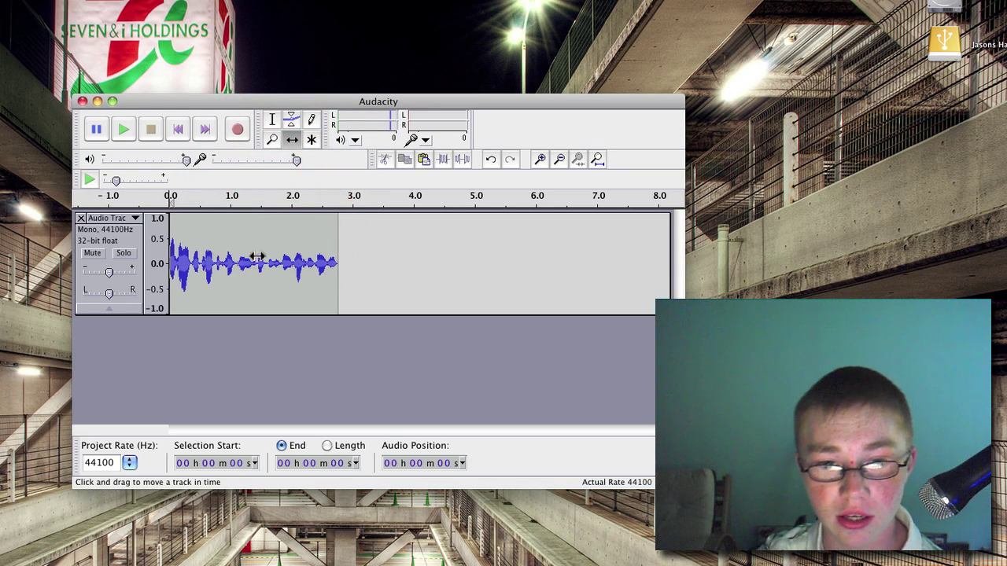
pyautogui.click(161, 225)
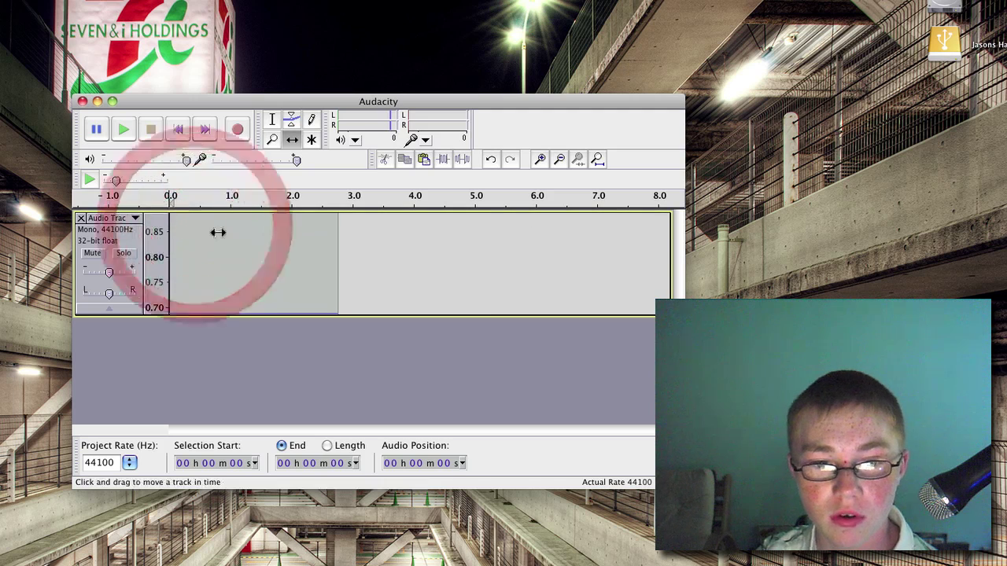
pyautogui.click(175, 205)
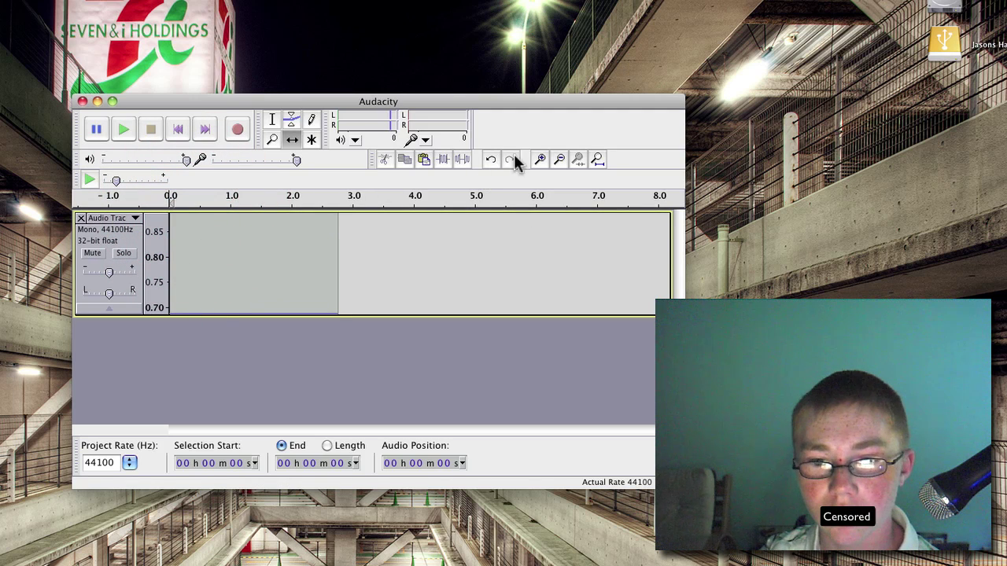
pyautogui.click(558, 159)
pyautogui.click(559, 159)
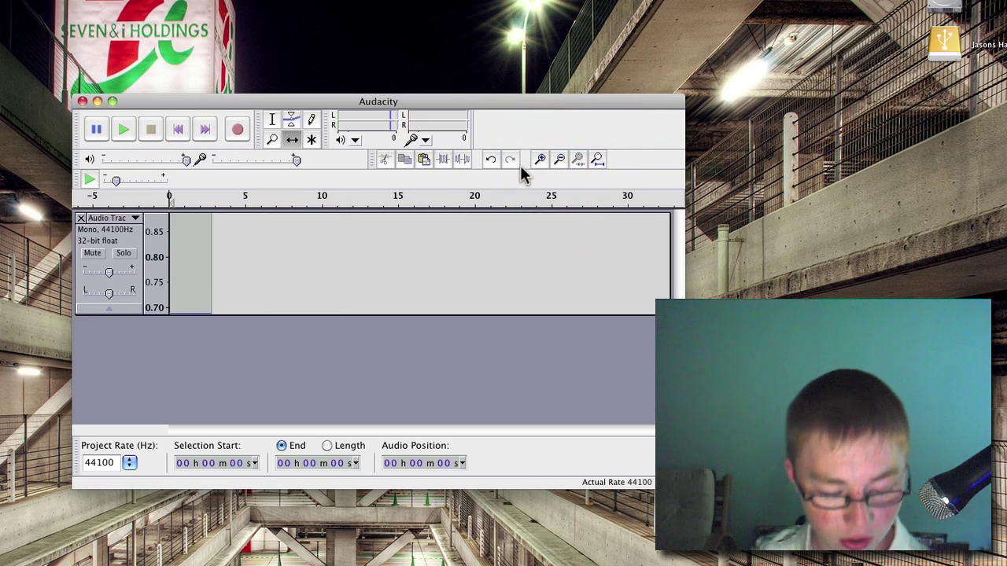
# Step: Undo back to before the start trim and zoom the timeline back in twice
pyautogui.click(490, 159)
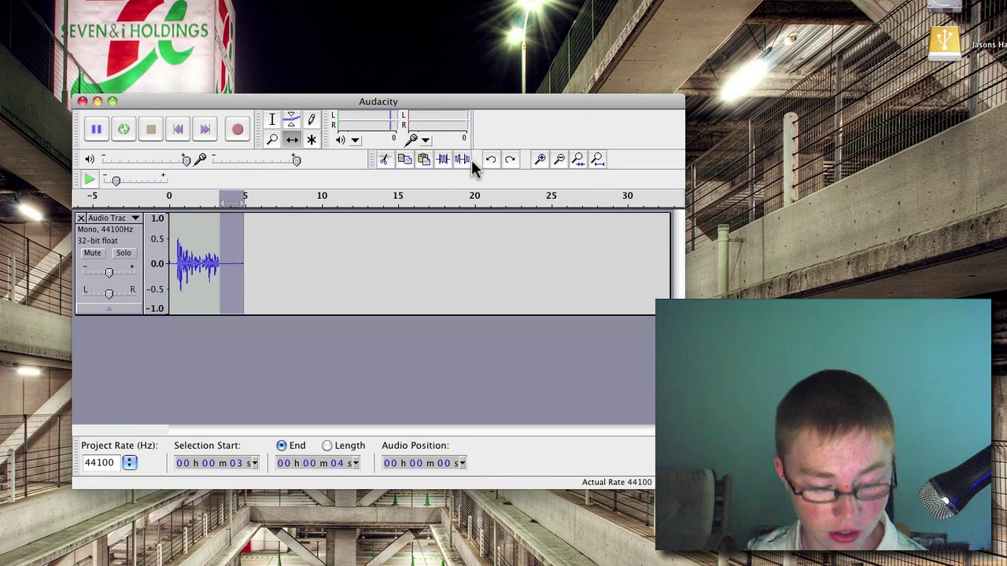
pyautogui.press('super+shift+z')
pyautogui.press('super+shift+z')
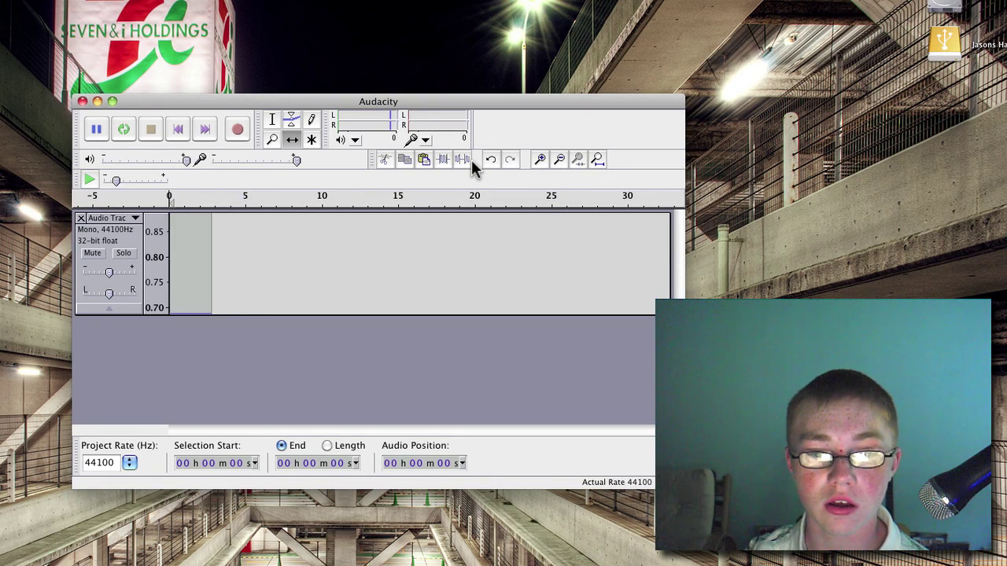
pyautogui.press('super+z')
pyautogui.click(541, 160)
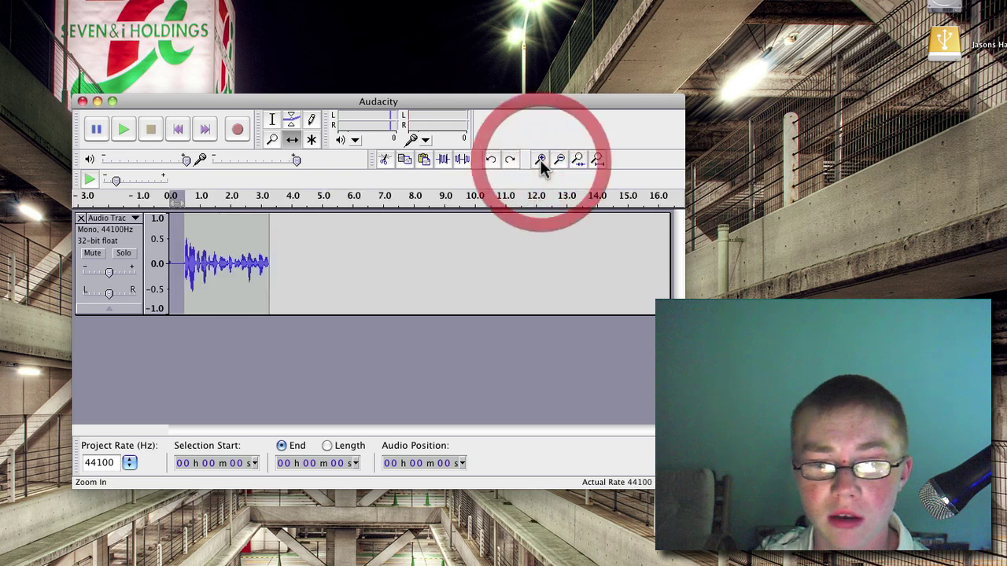
pyautogui.click(540, 160)
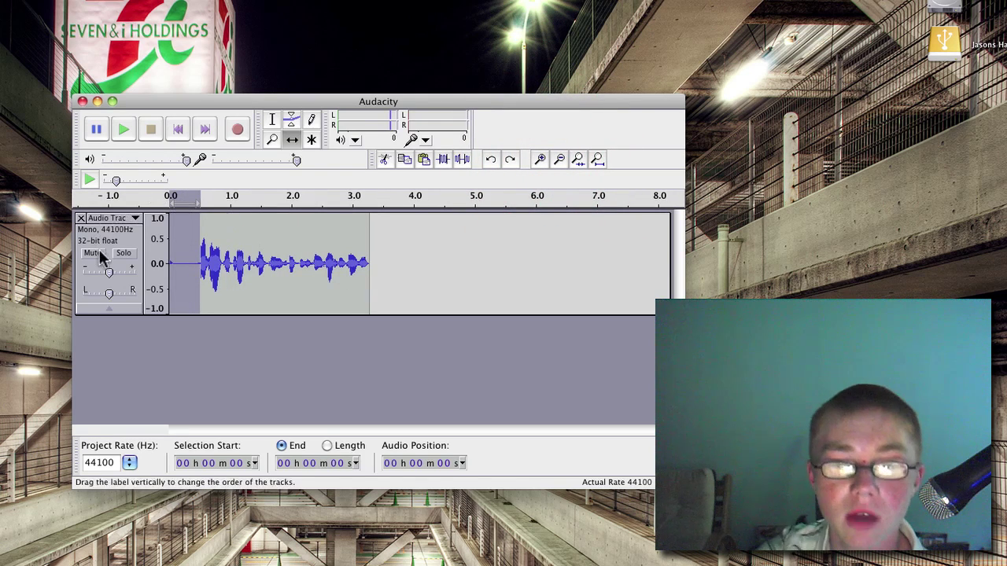
pyautogui.click(111, 275)
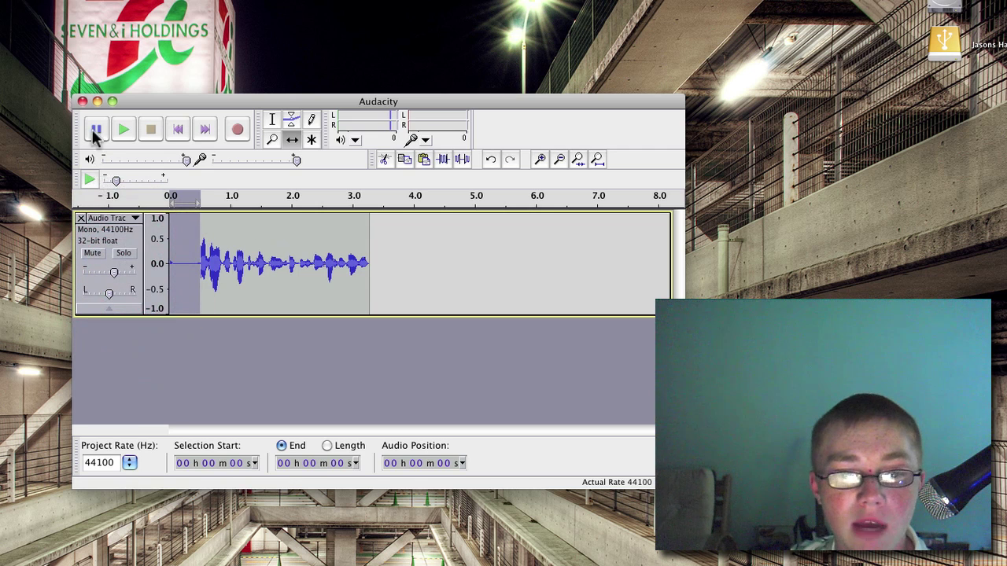
pyautogui.click(126, 128)
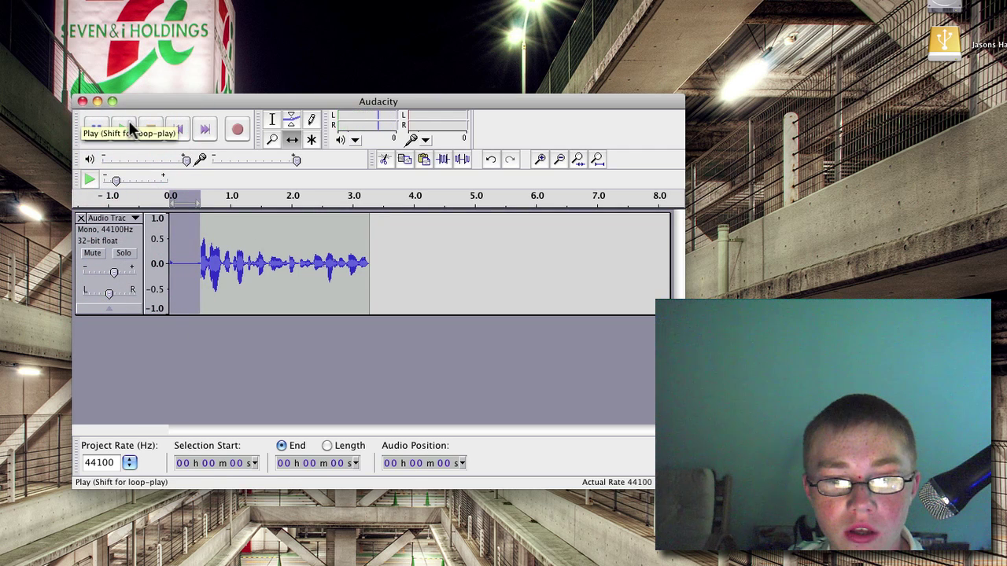
pyautogui.click(128, 125)
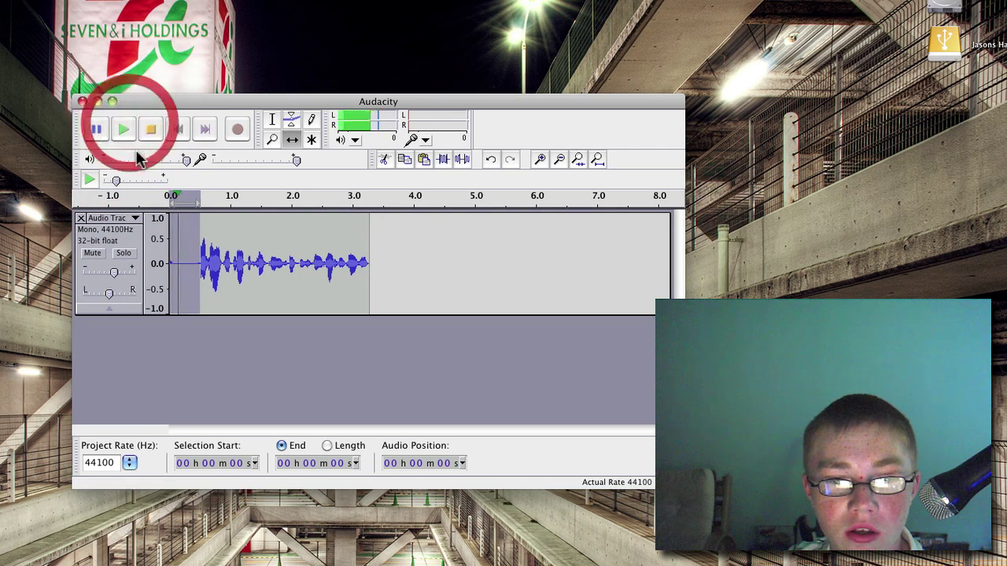
pyautogui.click(196, 204)
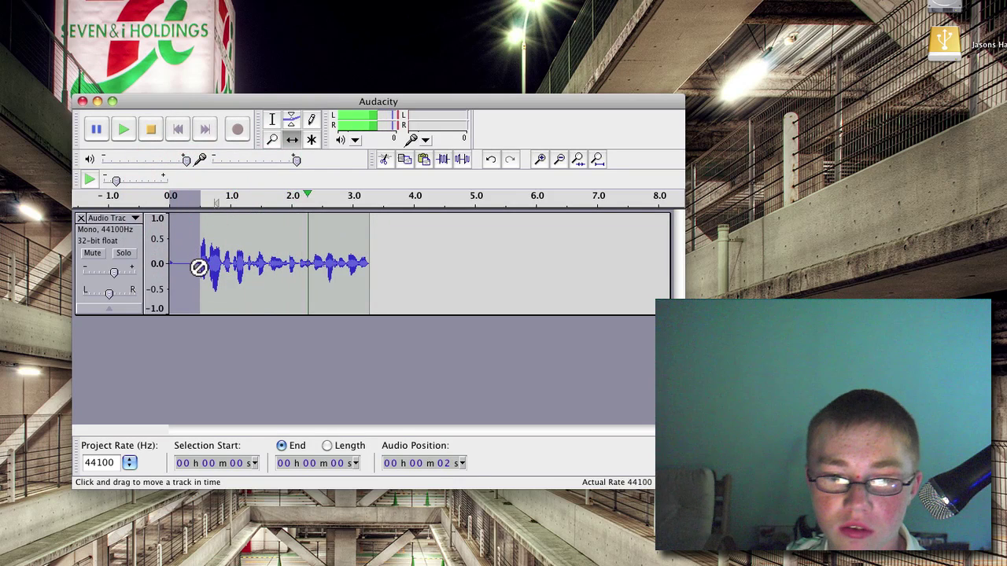
pyautogui.click(118, 273)
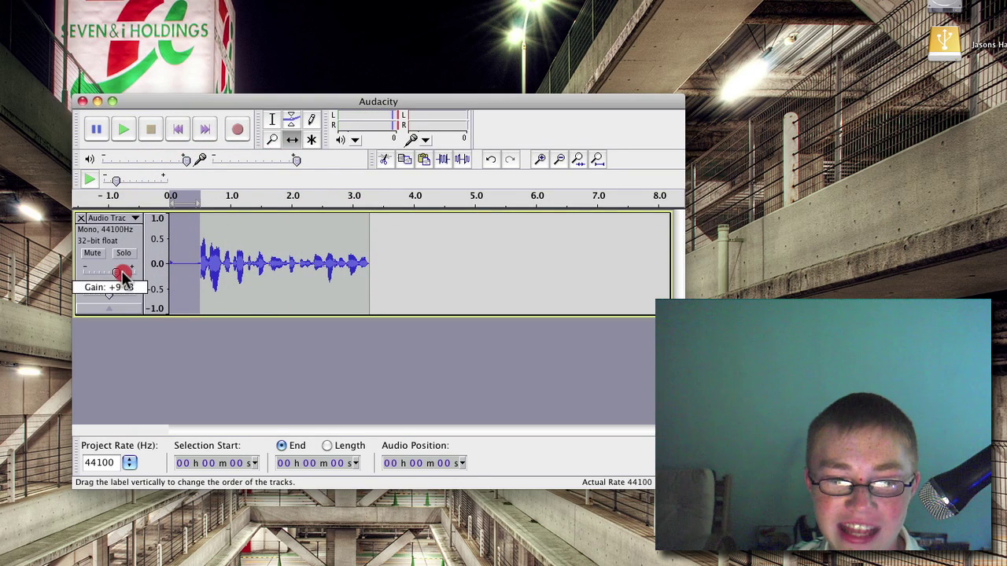
pyautogui.click(89, 180)
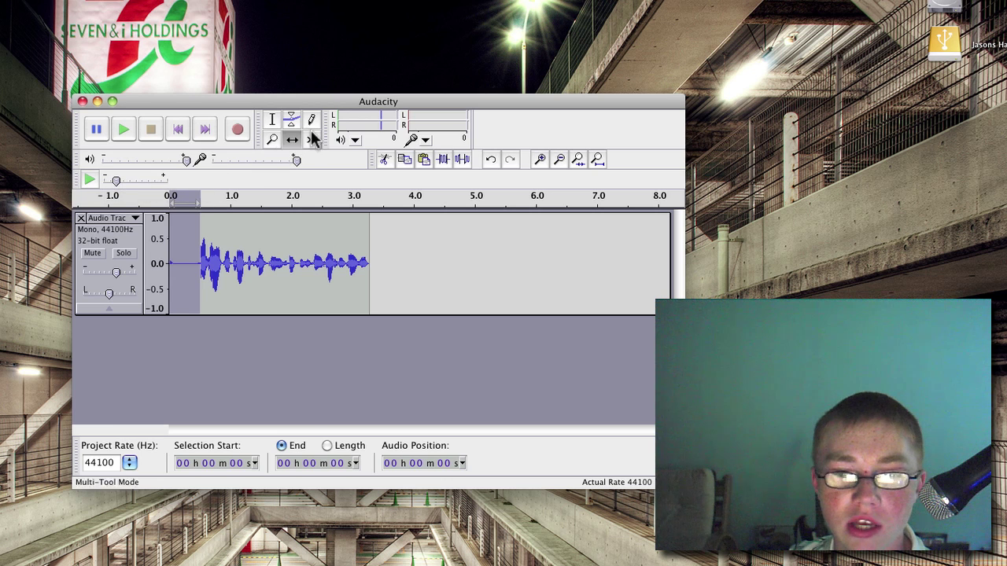
pyautogui.click(272, 119)
pyautogui.moveTo(208, 207); pyautogui.dragTo(378, 206)
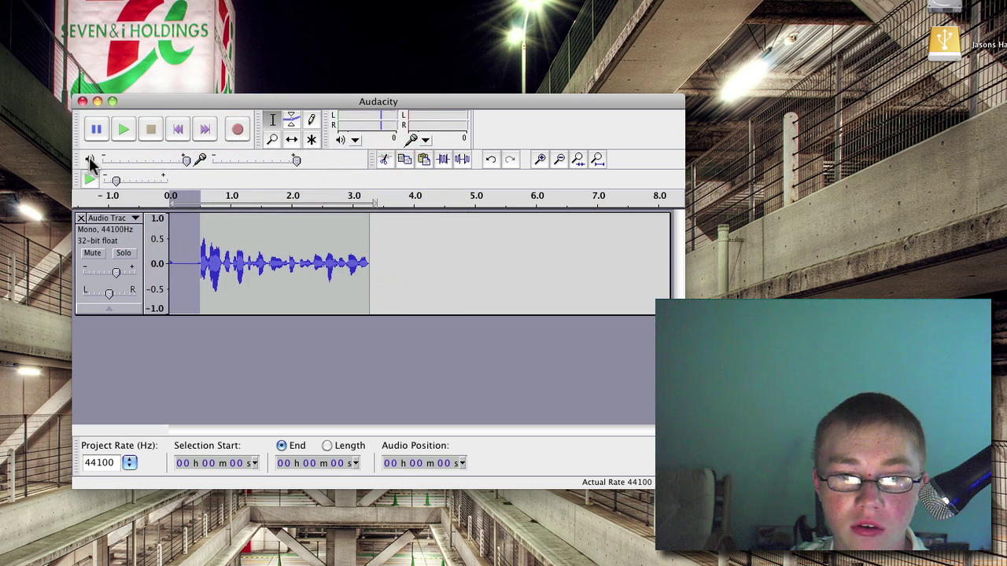
pyautogui.click(115, 134)
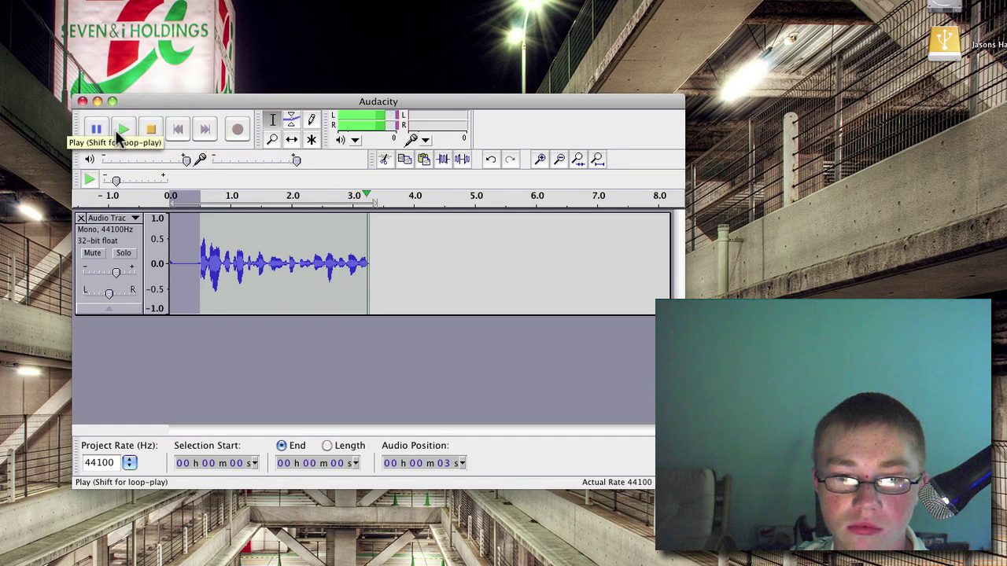
# Step: Drag the clip with the Multi-Tool to start near 0.75 s, then play from about 0.9 s
pyautogui.click(307, 139)
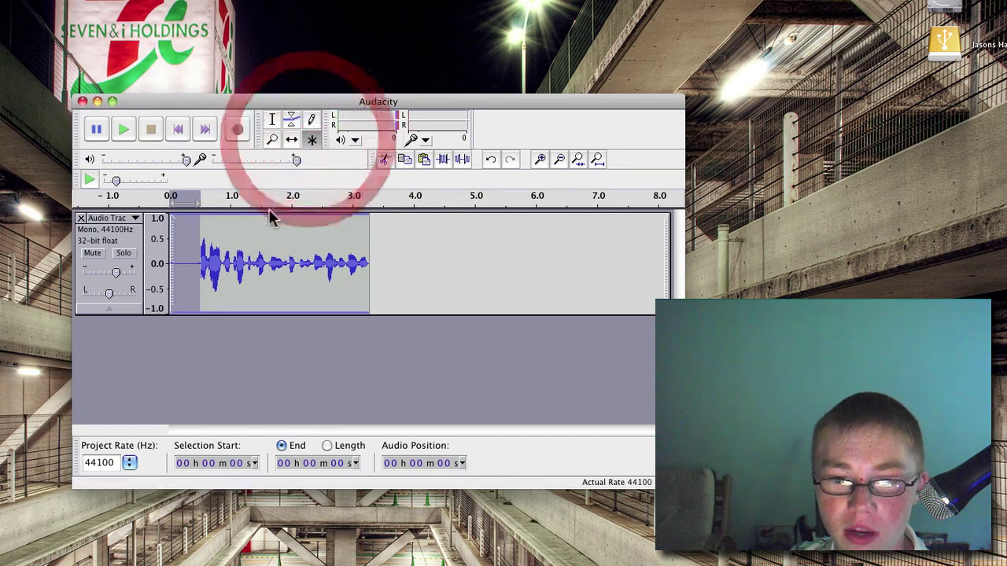
pyautogui.moveTo(175, 229); pyautogui.dragTo(385, 203)
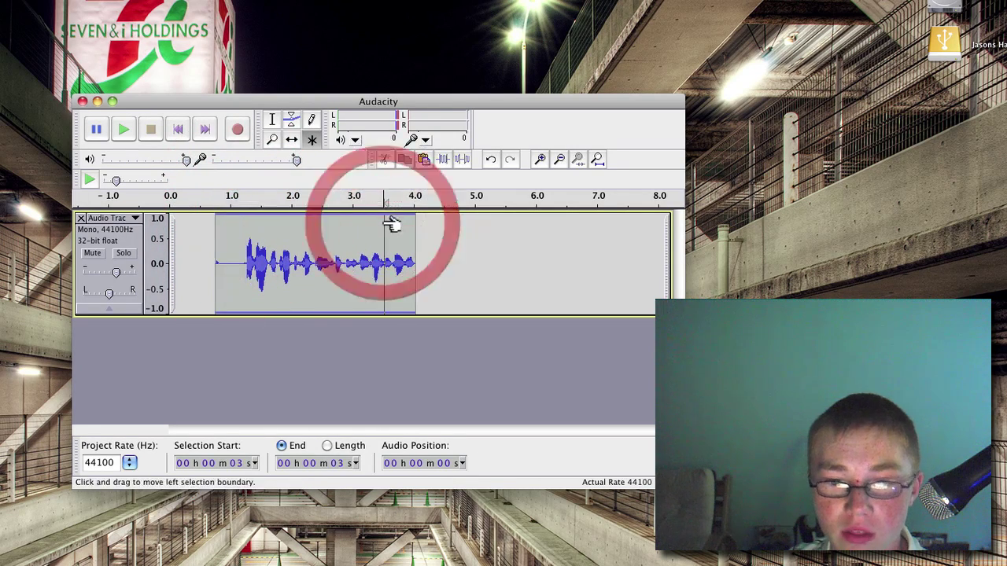
pyautogui.click(226, 196)
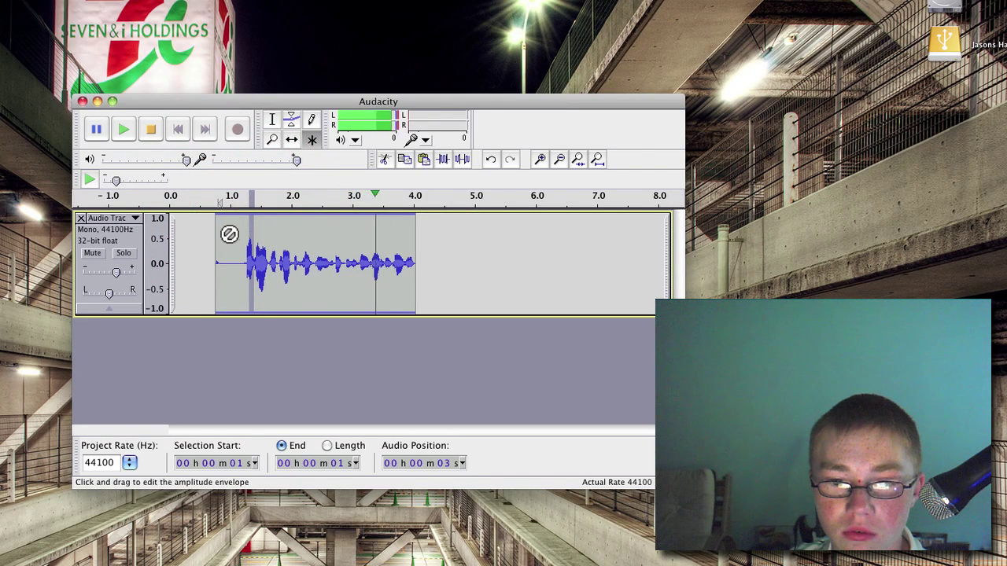
# Step: Pick the Draw tool and try redrawing the waveform, dismissing the not-zoomed-in-enough warnings
pyautogui.click(404, 197)
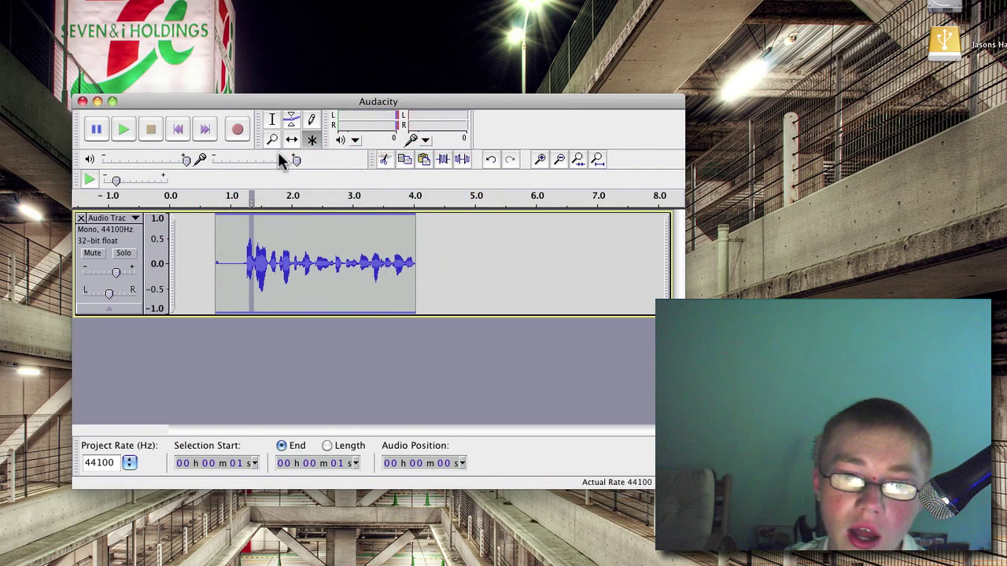
pyautogui.click(313, 119)
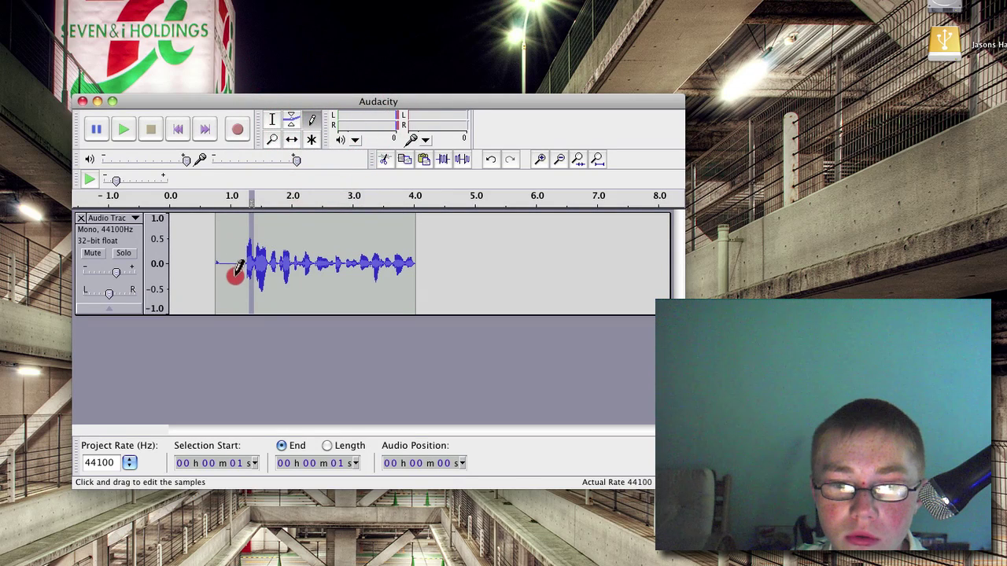
pyautogui.click(247, 254)
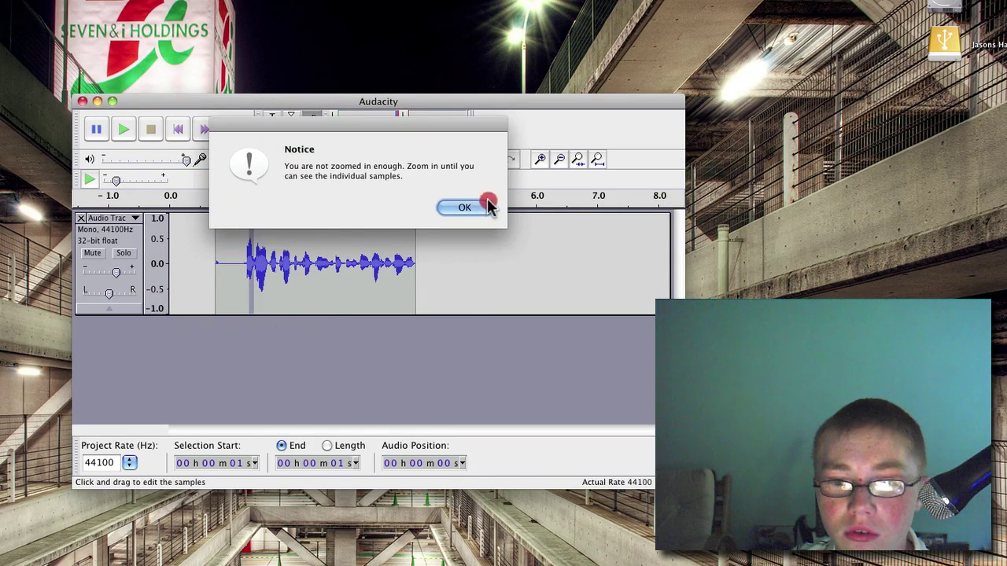
pyautogui.click(476, 207)
pyautogui.click(286, 225)
pyautogui.click(461, 207)
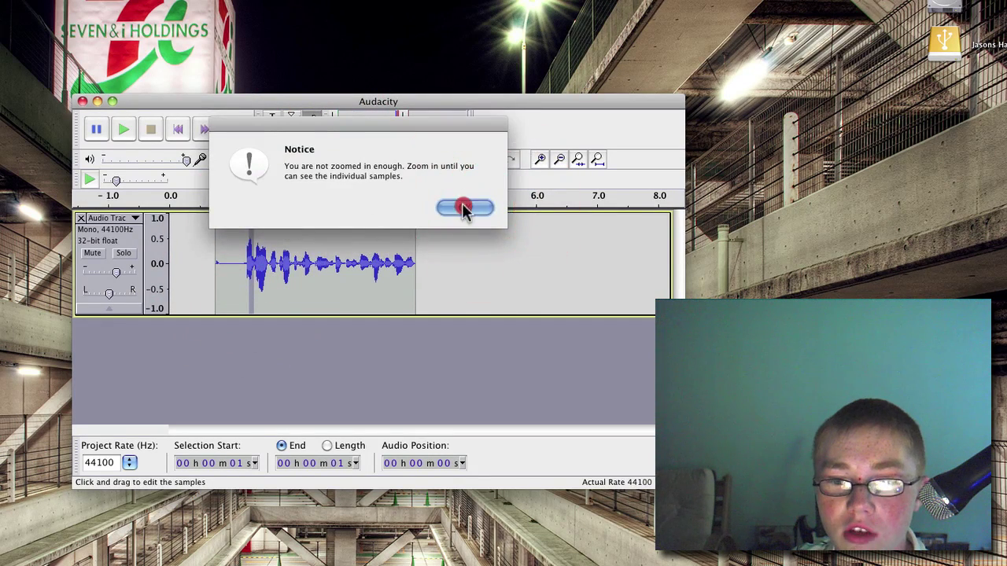
# Step: Zoom in repeatedly toward 1.31–1.38 s, retrying drawing and dismissing each warning
pyautogui.click(543, 161)
pyautogui.click(543, 162)
pyautogui.click(543, 162)
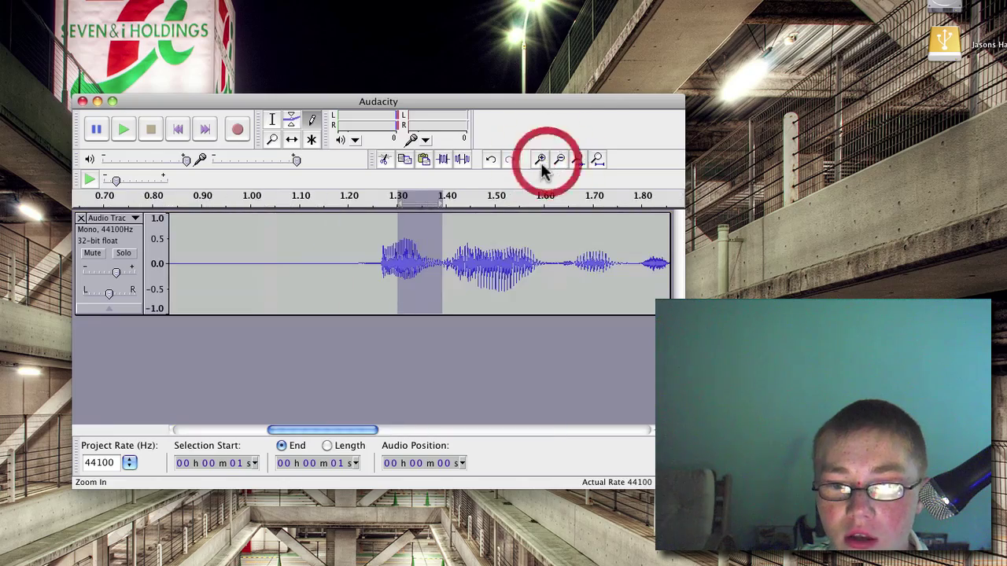
pyautogui.click(393, 244)
pyautogui.click(617, 262)
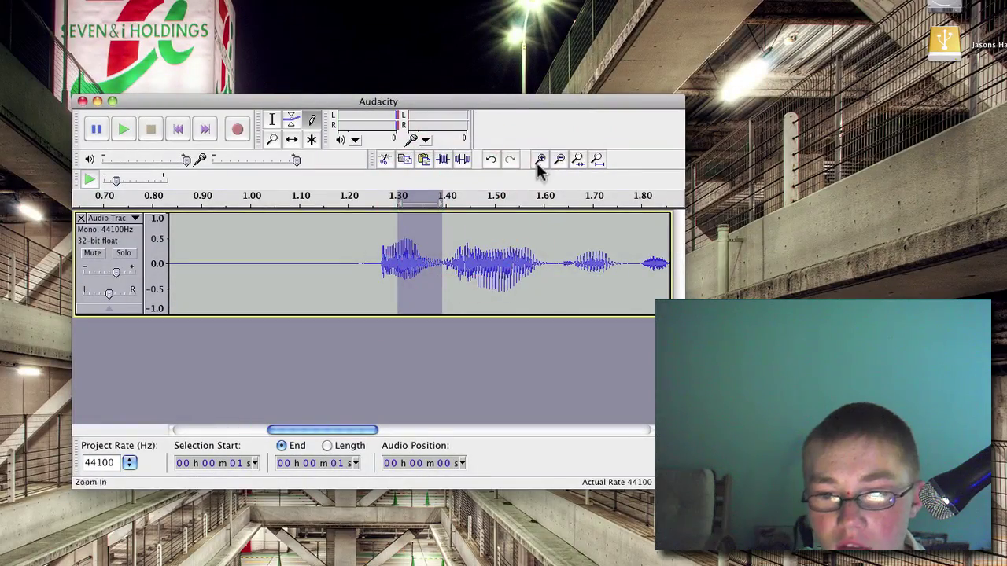
pyautogui.click(540, 161)
pyautogui.click(540, 161)
pyautogui.click(539, 161)
pyautogui.click(540, 161)
pyautogui.click(384, 247)
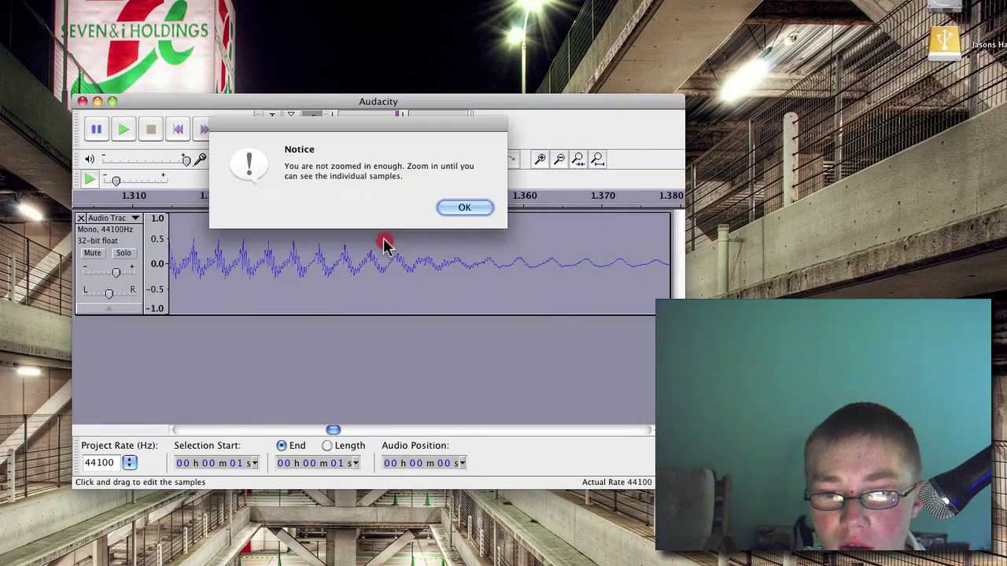
pyautogui.click(452, 210)
pyautogui.click(429, 234)
pyautogui.click(461, 206)
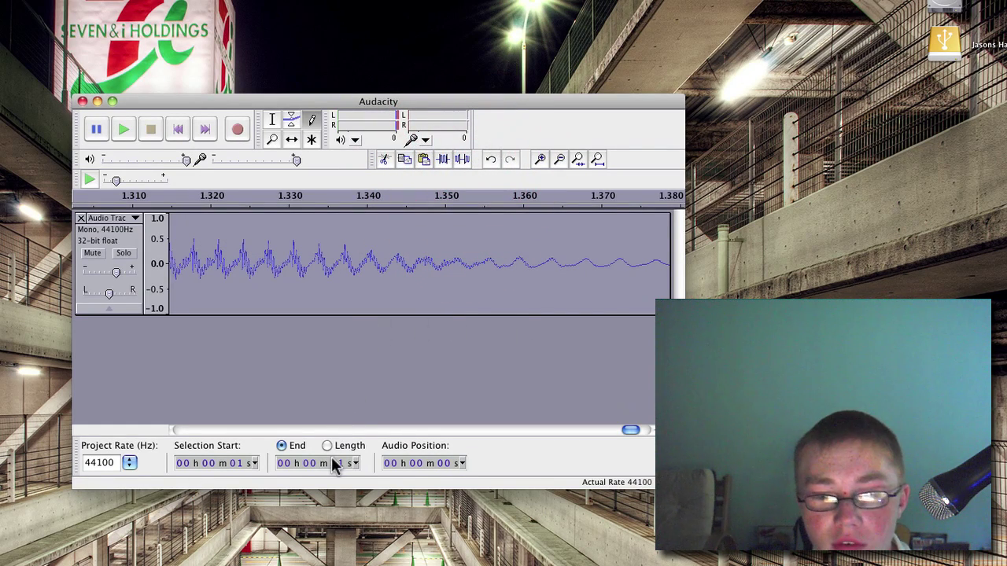
# Step: Show the selection end time and set the project rate to 16000 Hz
pyautogui.click(281, 445)
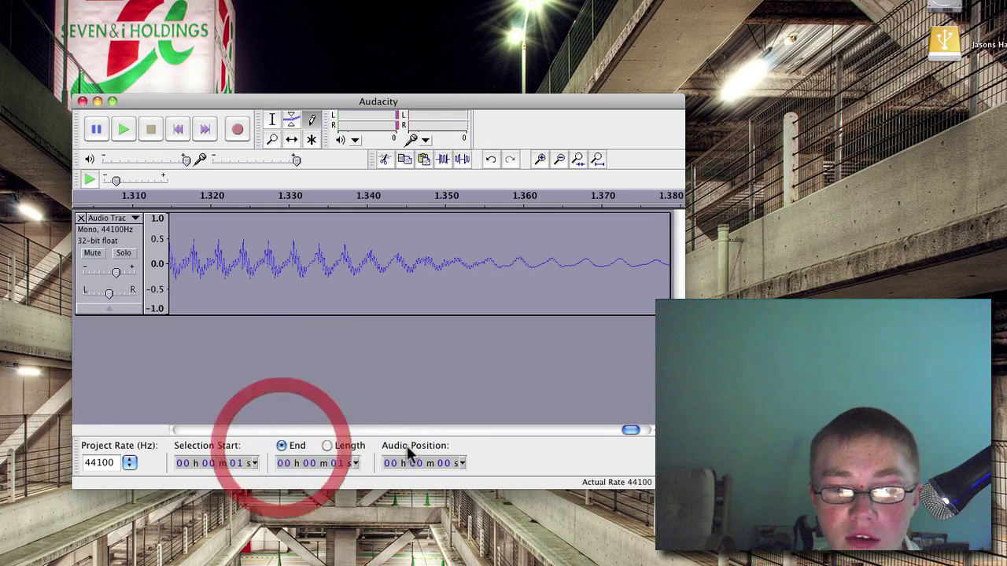
pyautogui.click(131, 469)
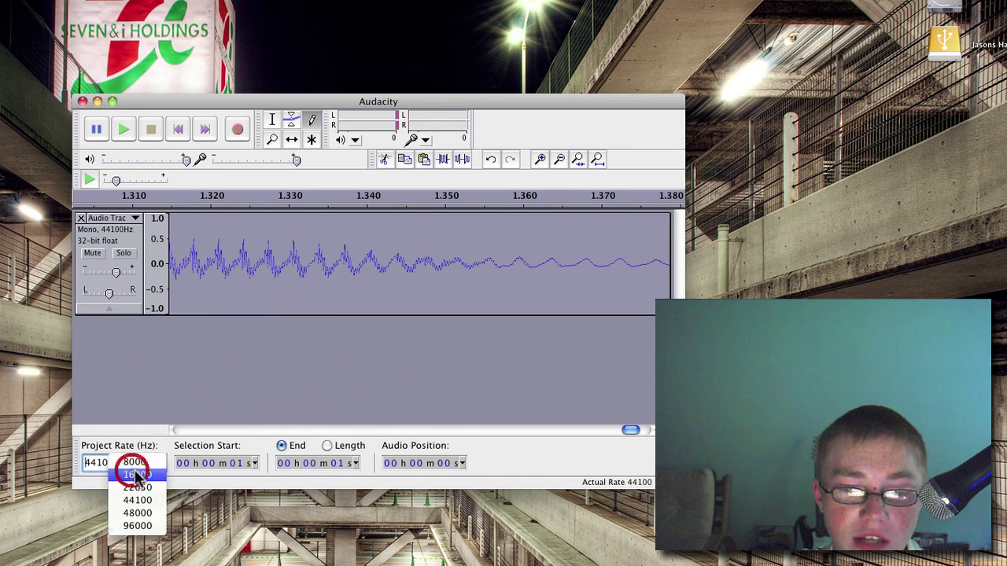
pyautogui.click(126, 489)
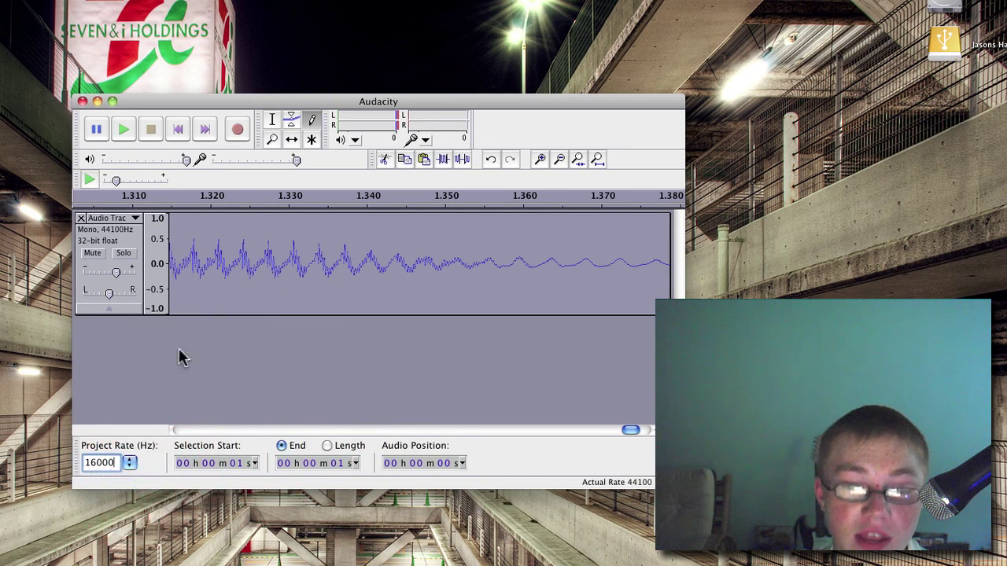
# Step: Play the audio twice, adjust the microphone input volume, and cut the selection
pyautogui.click(128, 138)
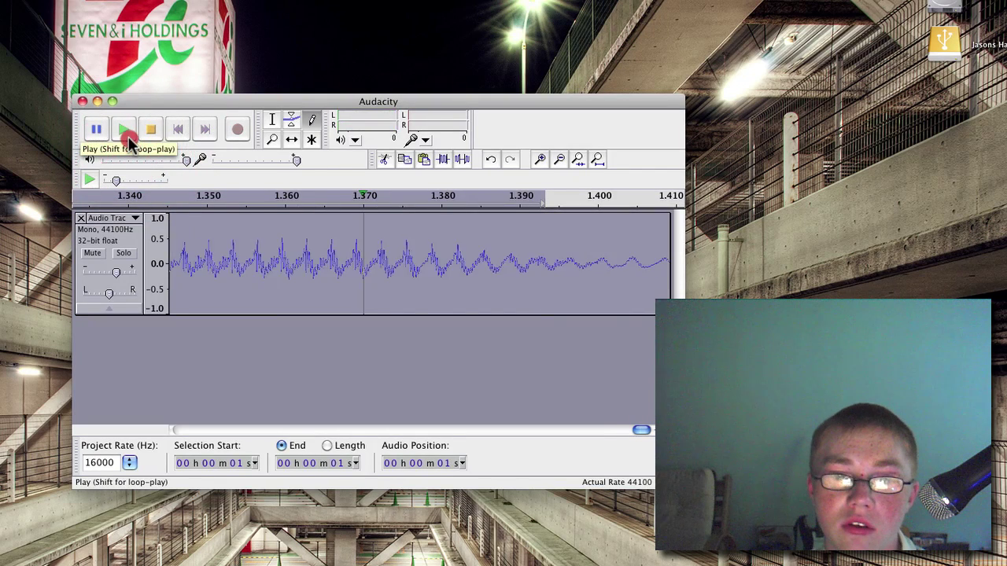
pyautogui.click(126, 132)
pyautogui.moveTo(300, 161); pyautogui.dragTo(341, 173)
pyautogui.click(403, 163)
pyautogui.click(414, 161)
# Step: Cut the selected audio, paste it back, and dismiss the drawing warning on the empty track
pyautogui.click(393, 165)
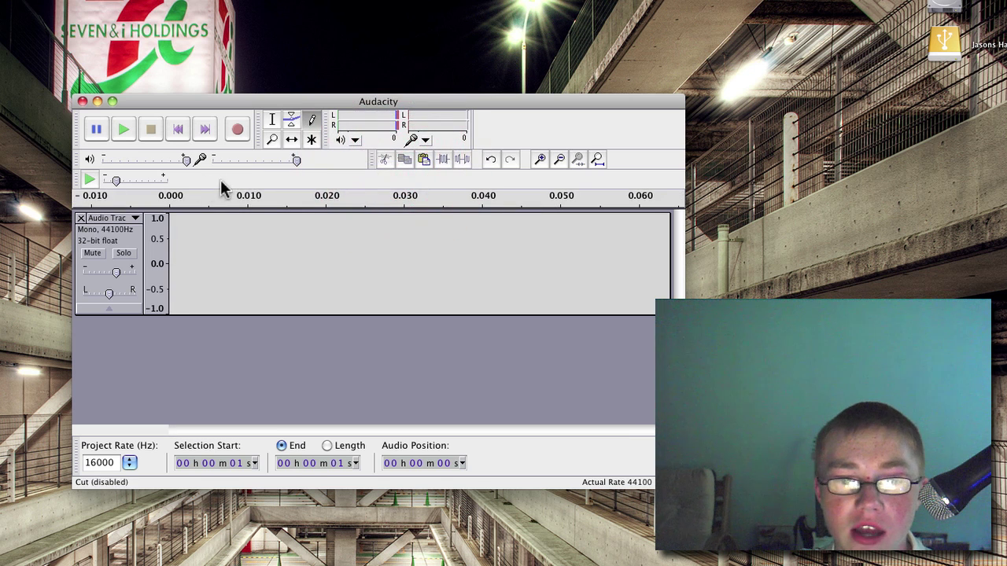
pyautogui.click(425, 161)
pyautogui.click(356, 276)
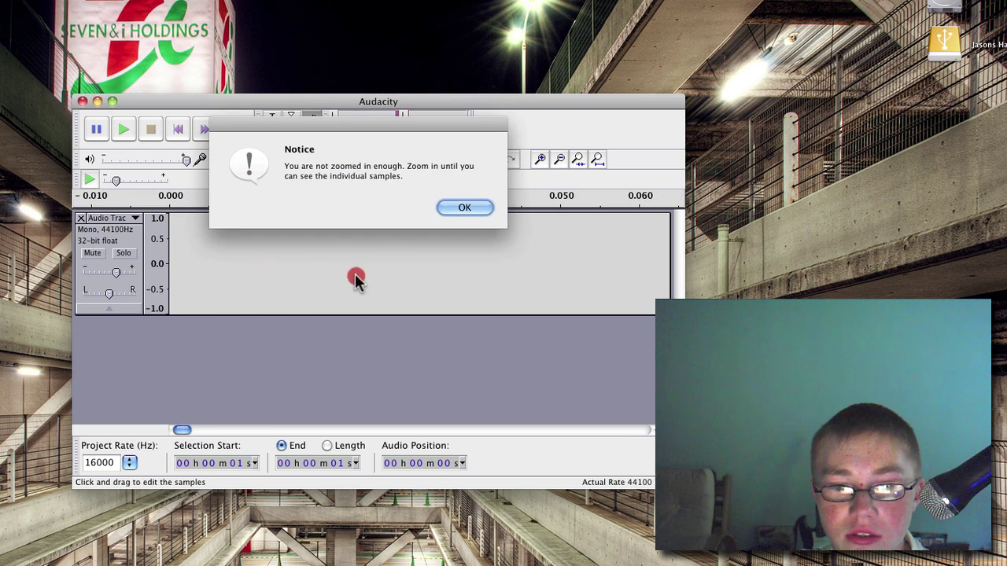
pyautogui.click(466, 210)
# Step: Zoom out five steps to find the waveform, then zoom back in four steps on the remaining clip
pyautogui.click(557, 158)
pyautogui.click(557, 158)
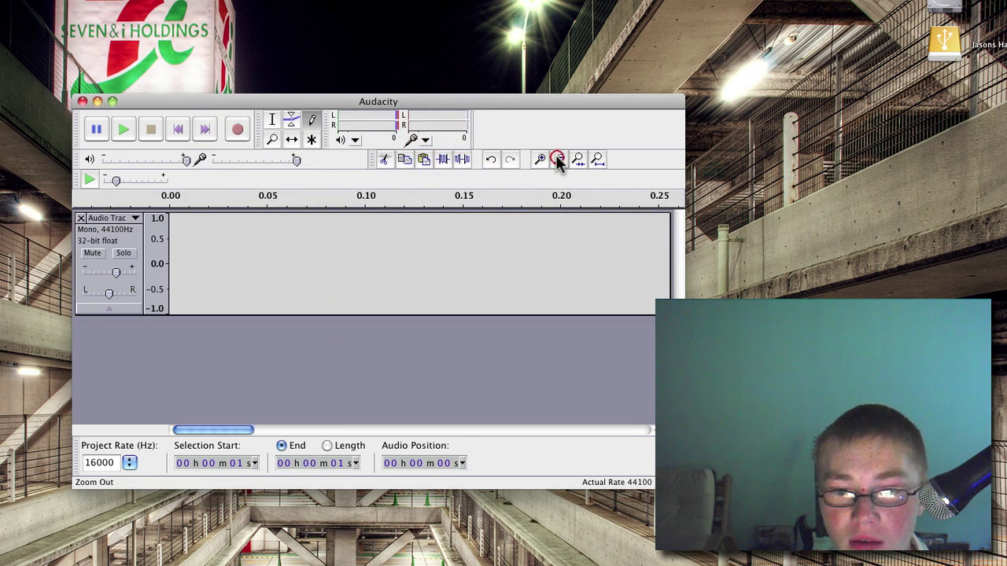
pyautogui.click(557, 158)
pyautogui.click(557, 158)
pyautogui.click(557, 158)
pyautogui.click(544, 157)
pyautogui.click(543, 157)
pyautogui.click(544, 157)
pyautogui.click(543, 157)
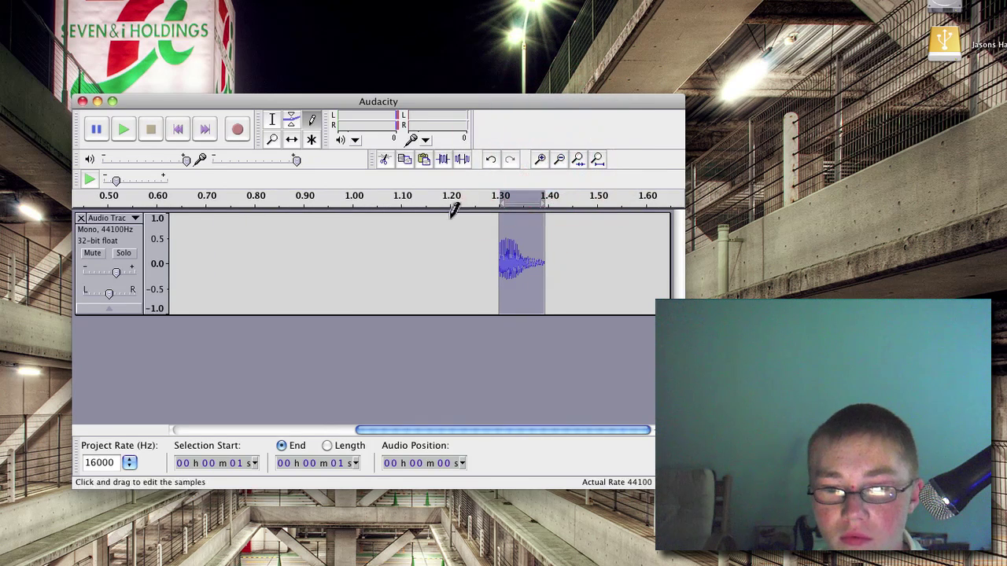
# Step: Set the project rate to 48000 Hz and play the clip from near 1.2 s
pyautogui.click(129, 463)
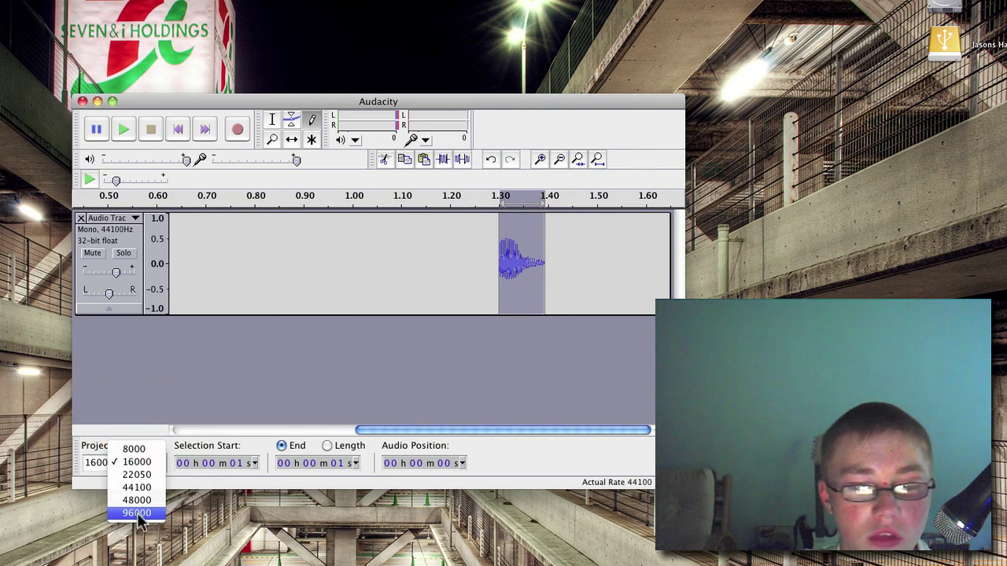
pyautogui.click(138, 500)
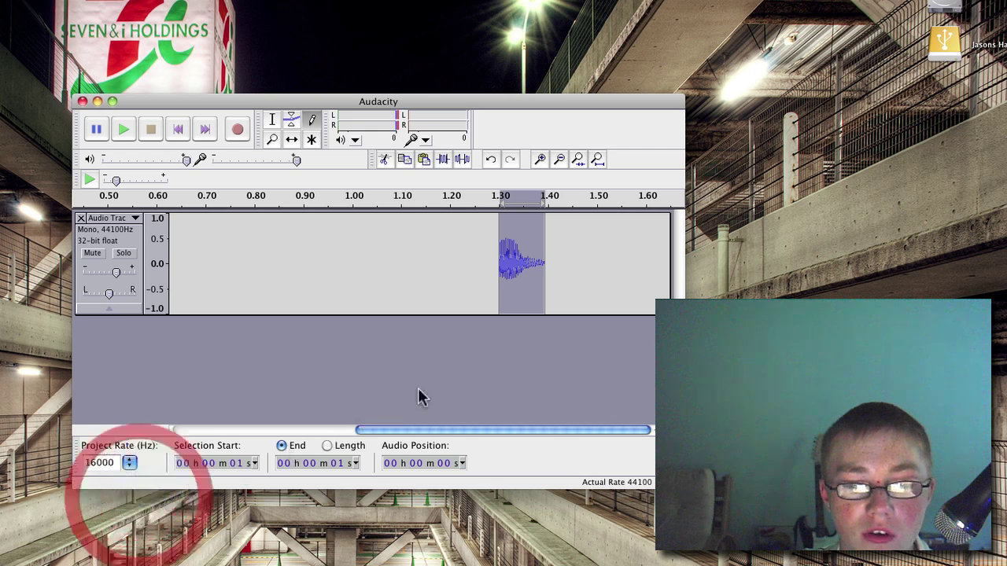
pyautogui.click(125, 126)
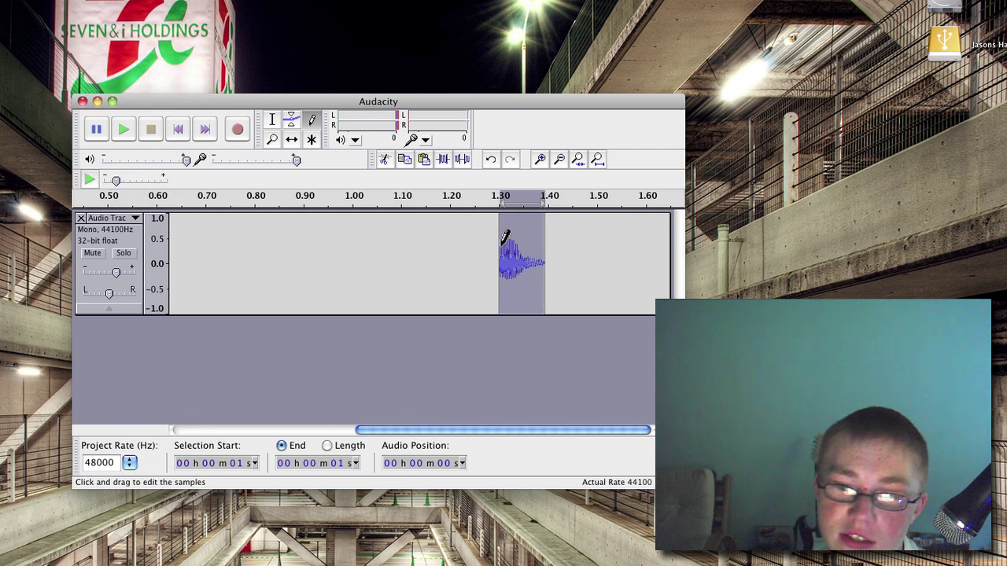
pyautogui.click(365, 221)
pyautogui.click(93, 179)
# Step: Close the project window without saving, then quit Audacity from its Dock icon menu
pyautogui.click(82, 101)
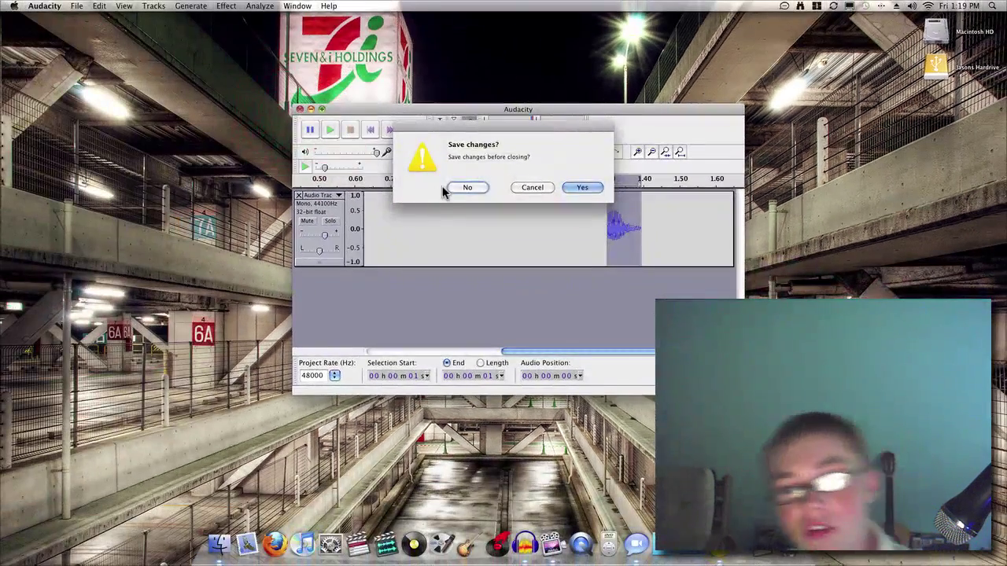
pyautogui.click(300, 216)
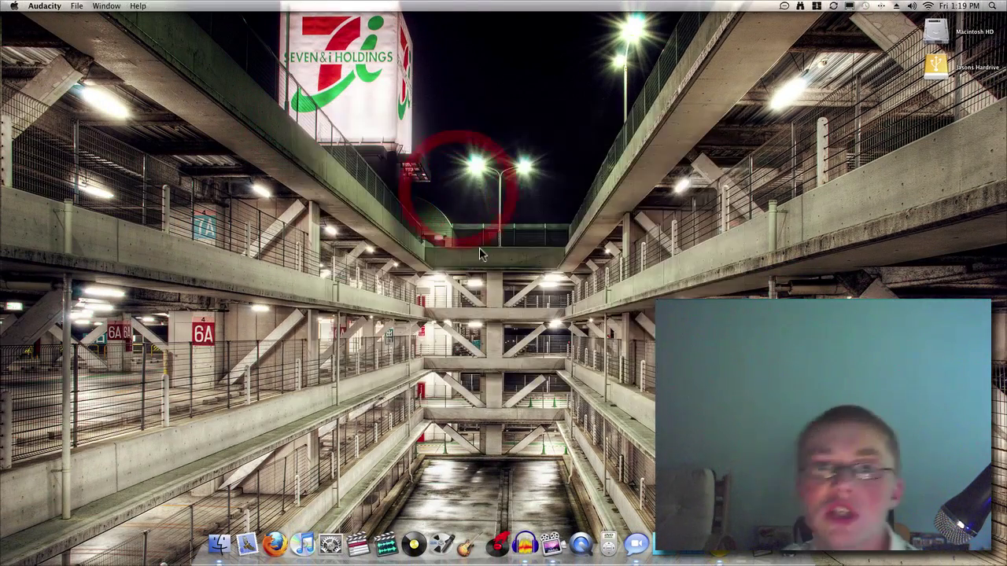
pyautogui.rightClick(532, 554)
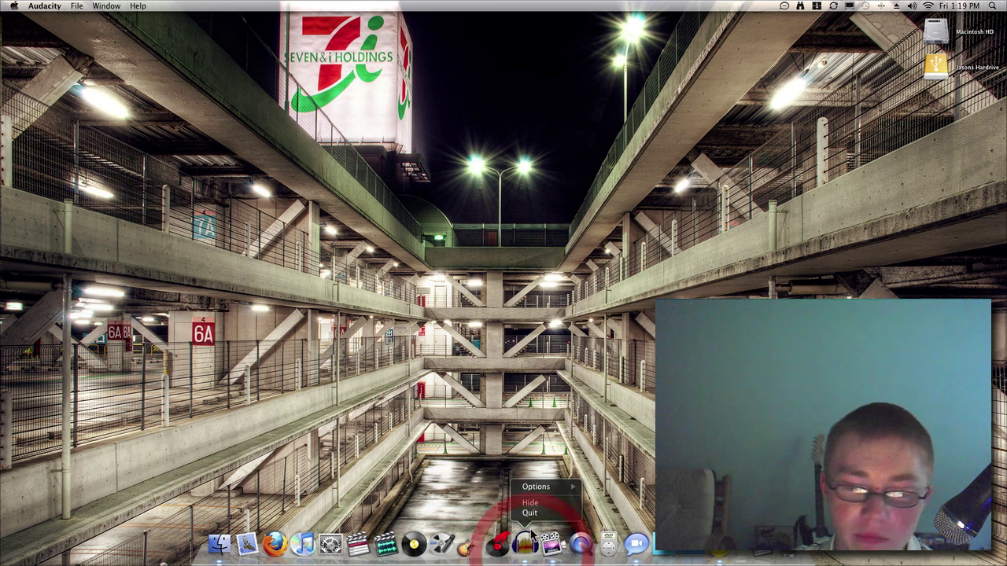
pyautogui.click(529, 513)
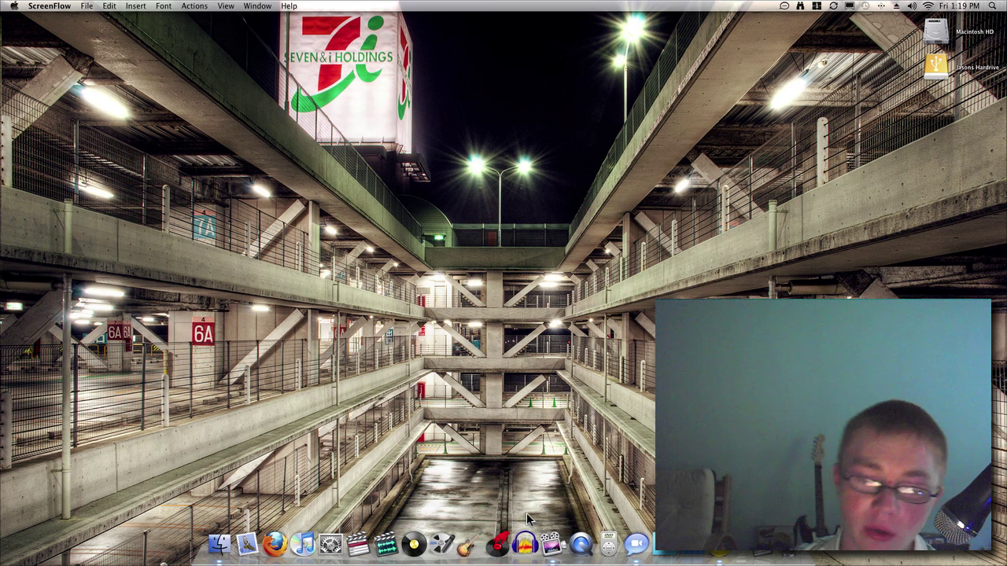